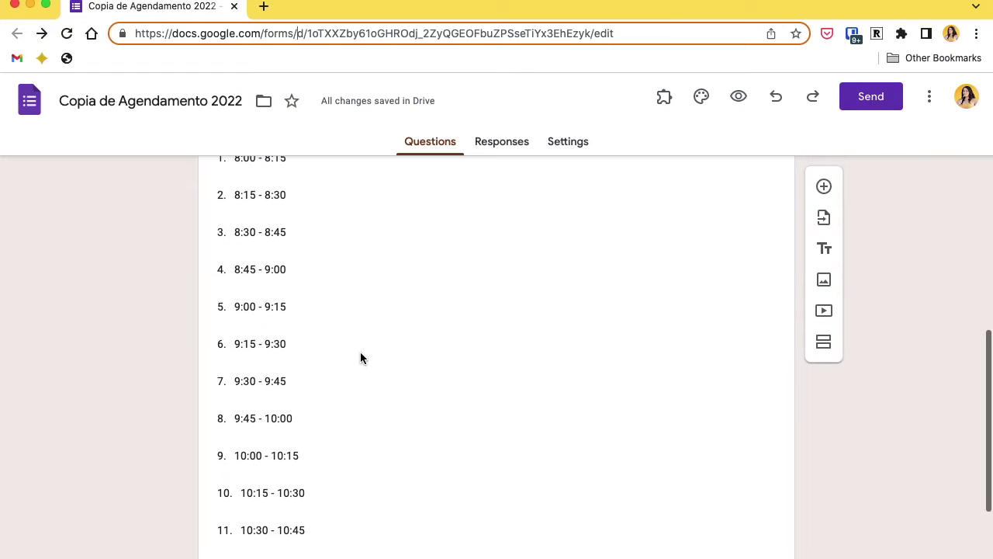
Step: Select the "Escolha seu horário:" question and choose Dropdown as its question type
scroll(360, 356, up, 2)
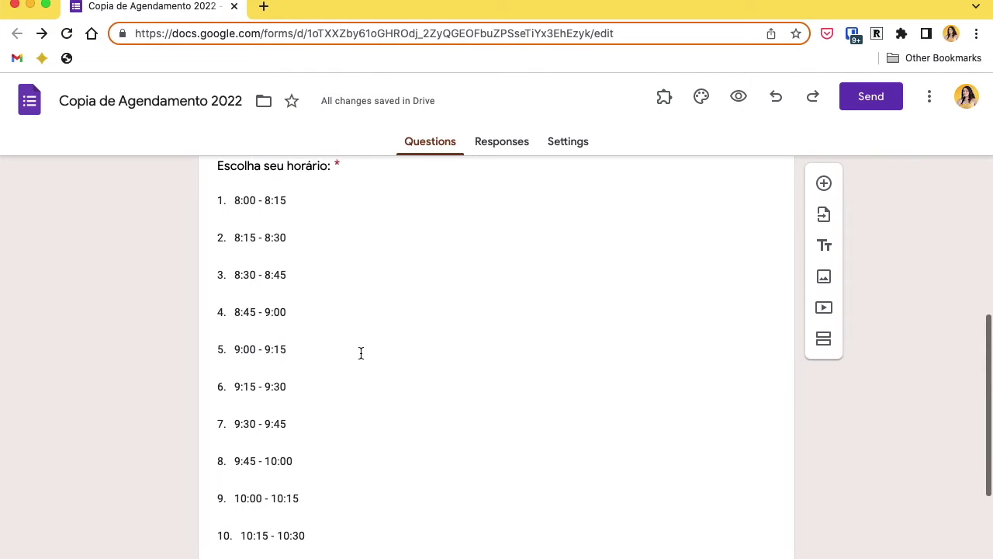
scroll(360, 353, up, 2)
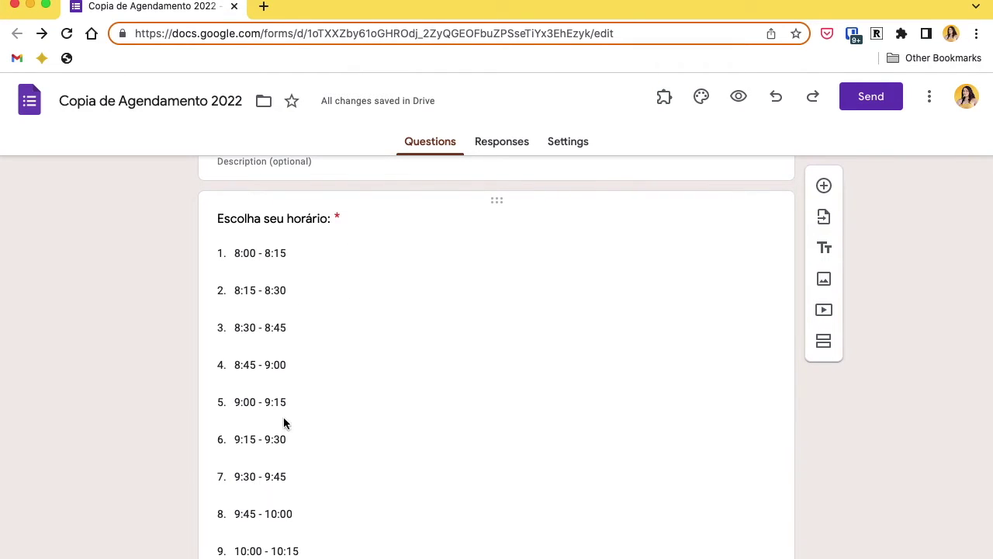
scroll(339, 336, down, 5)
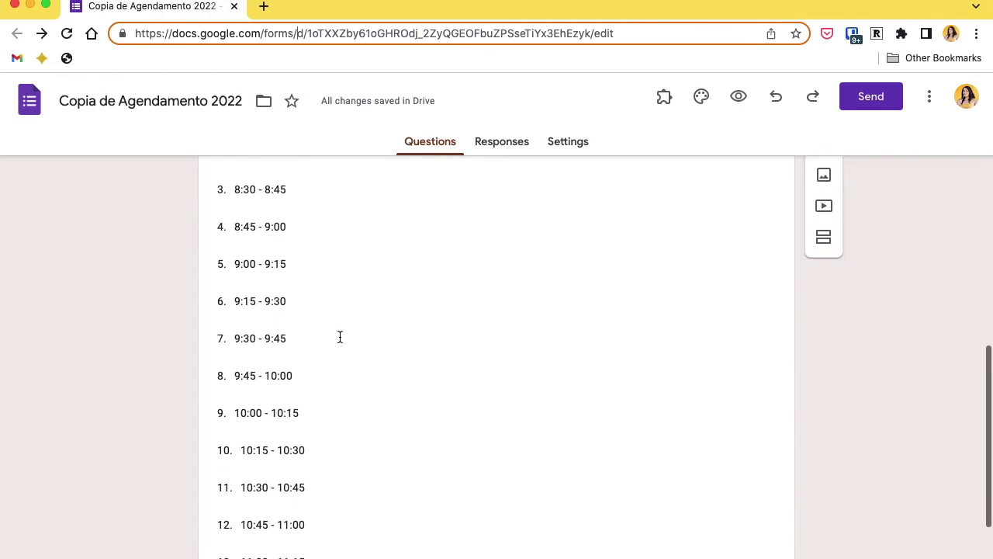
scroll(339, 335, up, 5)
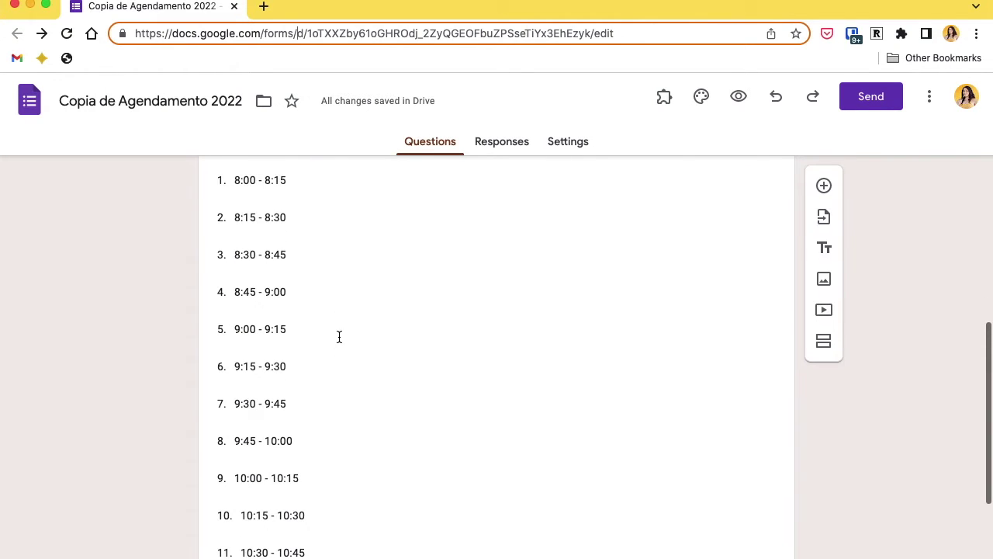
click(339, 335)
scroll(364, 259, down, 2)
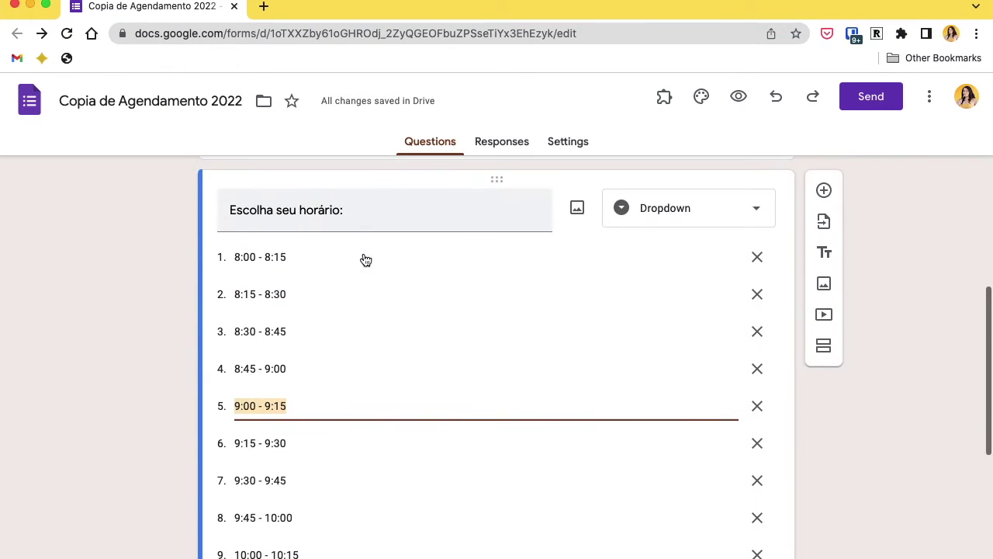
click(658, 211)
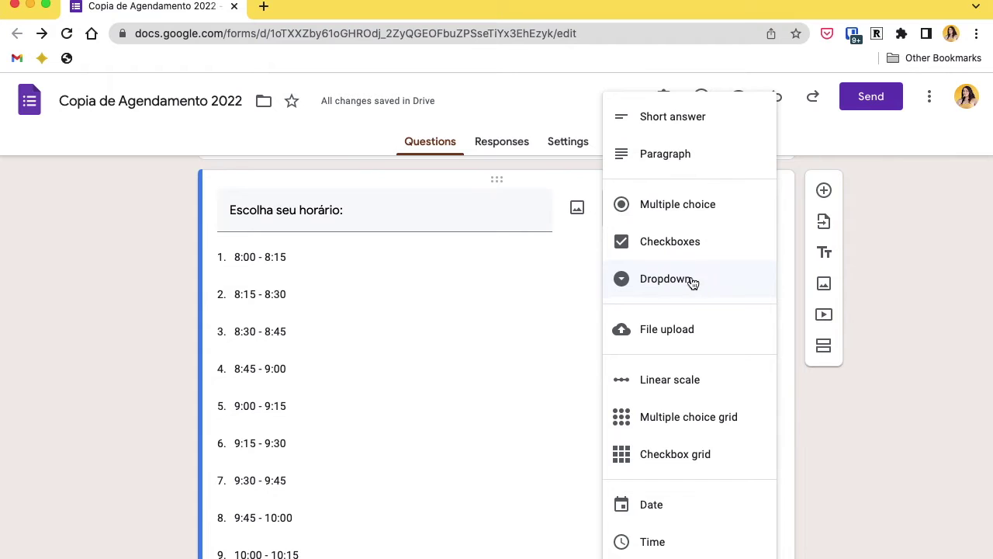
click(687, 279)
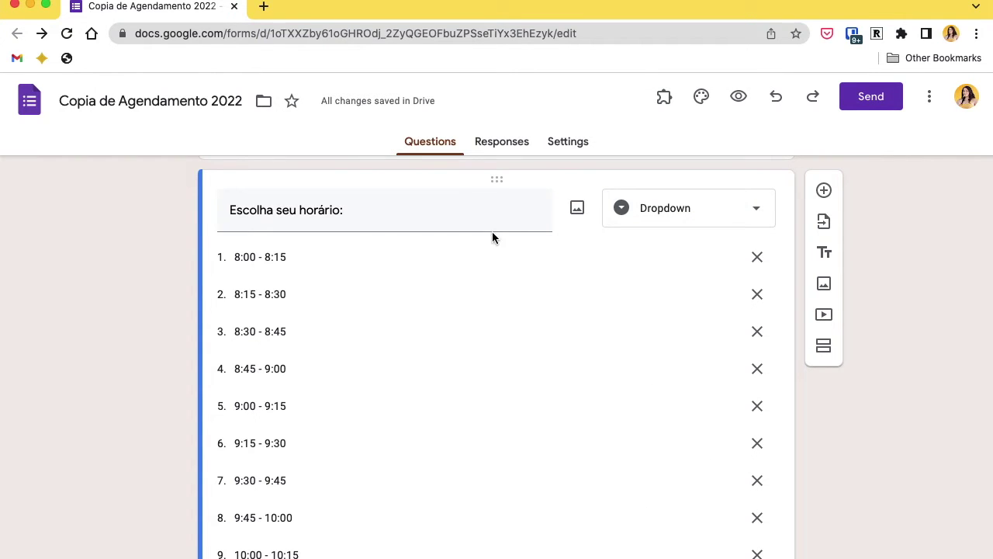
Step: Preview the form as a respondent and look through the time slots offered under "Escolha seu horário:"
scroll(297, 434, down, 4)
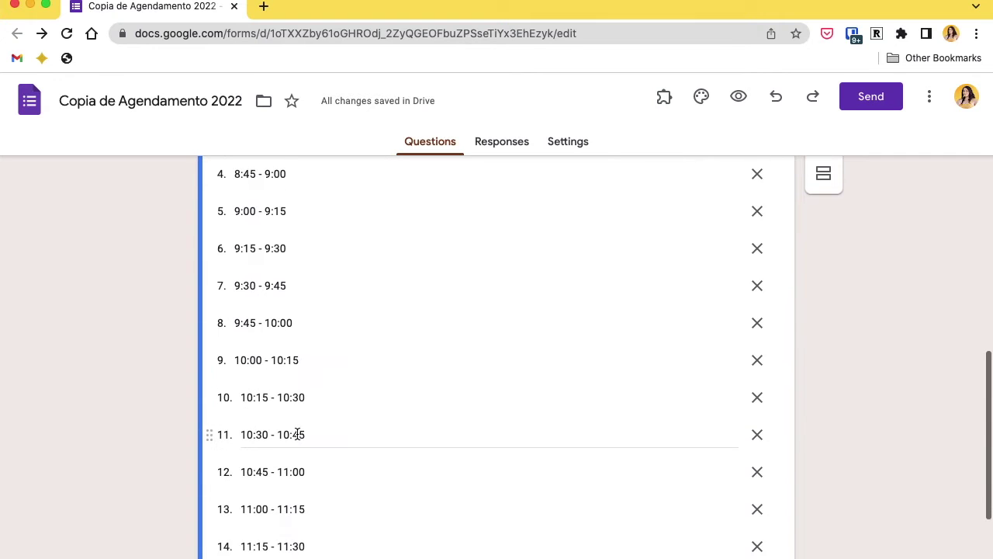
scroll(297, 434, up, 3)
scroll(297, 435, up, 1)
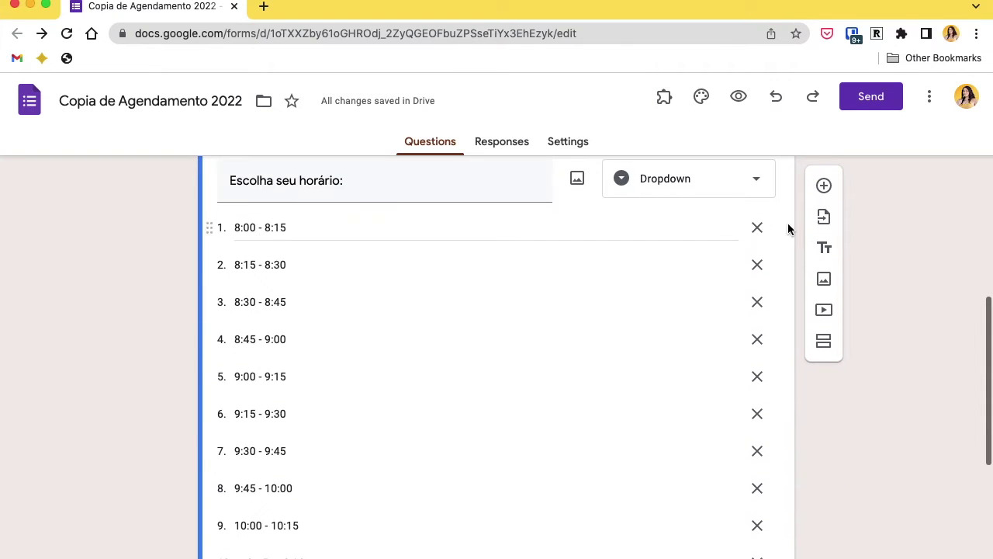
click(738, 97)
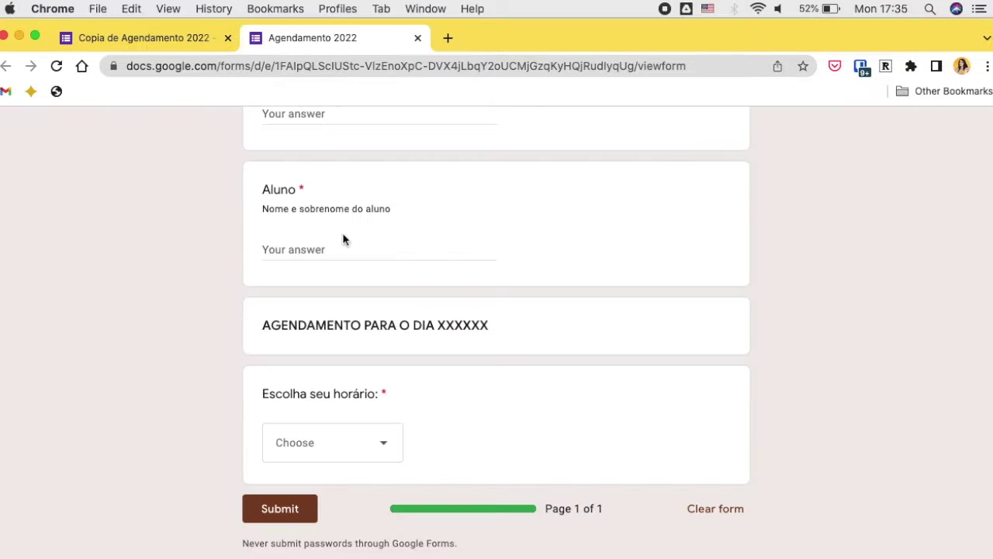
click(363, 449)
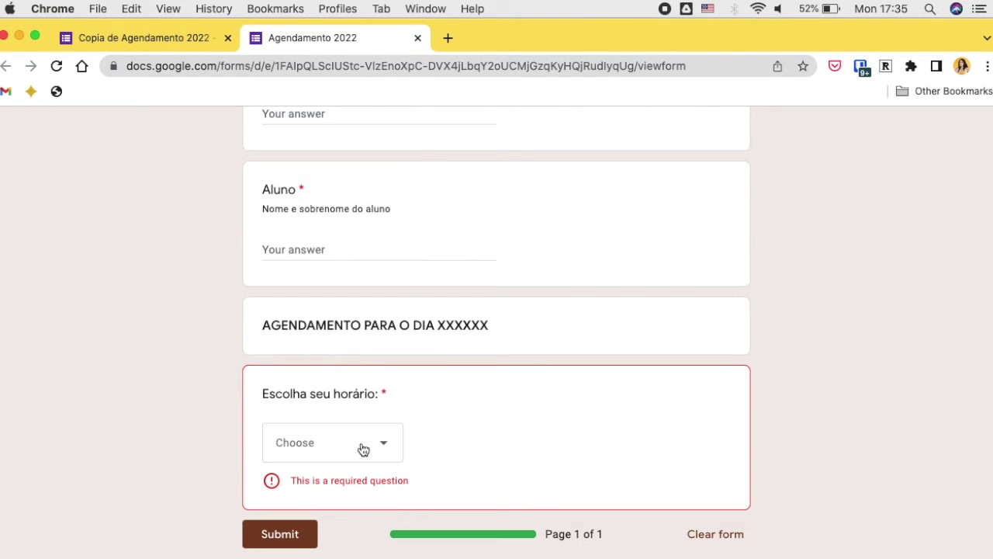
click(363, 449)
scroll(332, 396, down, 3)
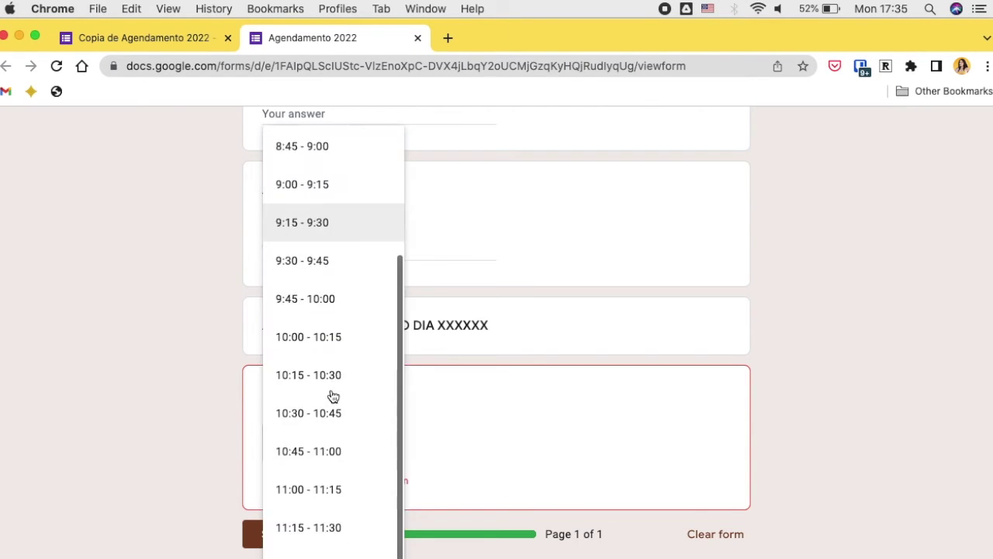
scroll(332, 397, down, 1)
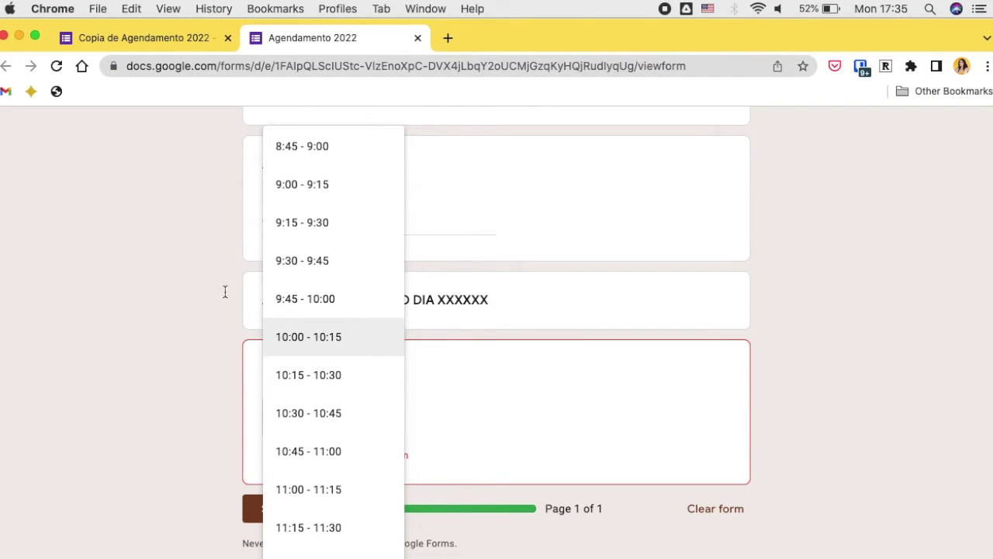
key(Escape)
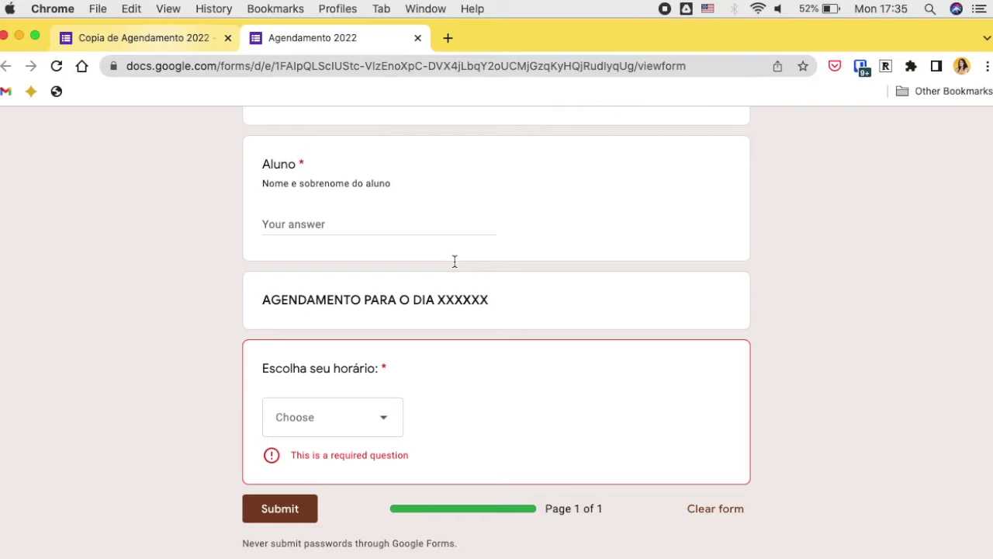
Step: Return to the form editor and view the question types available for "Escolha seu horário:"
key(ctrl+shift+Tab)
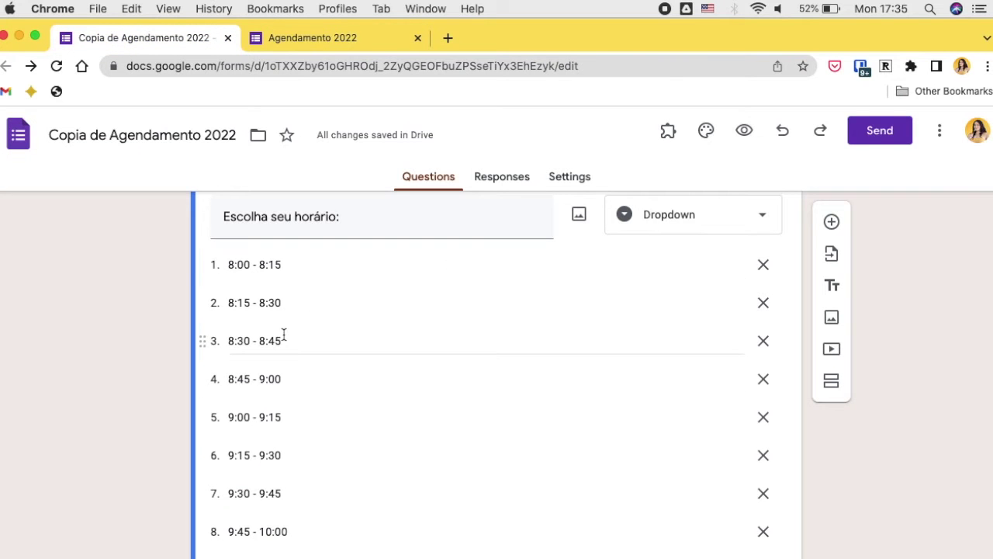
click(694, 211)
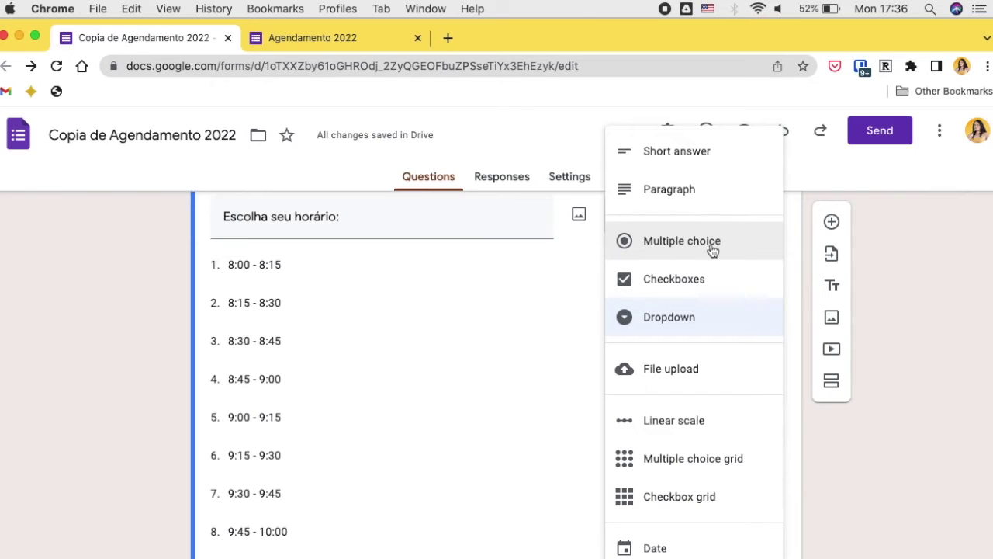
click(535, 244)
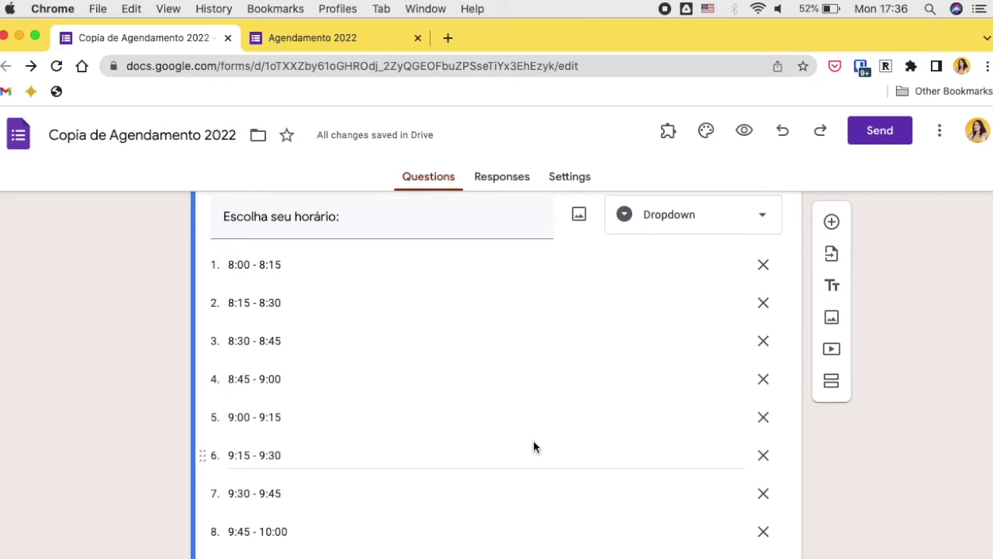
Step: Review the full list of time slot options in the "Escolha seu horário:" question
scroll(533, 442, down, 4)
scroll(533, 440, down, 2)
scroll(533, 440, up, 5)
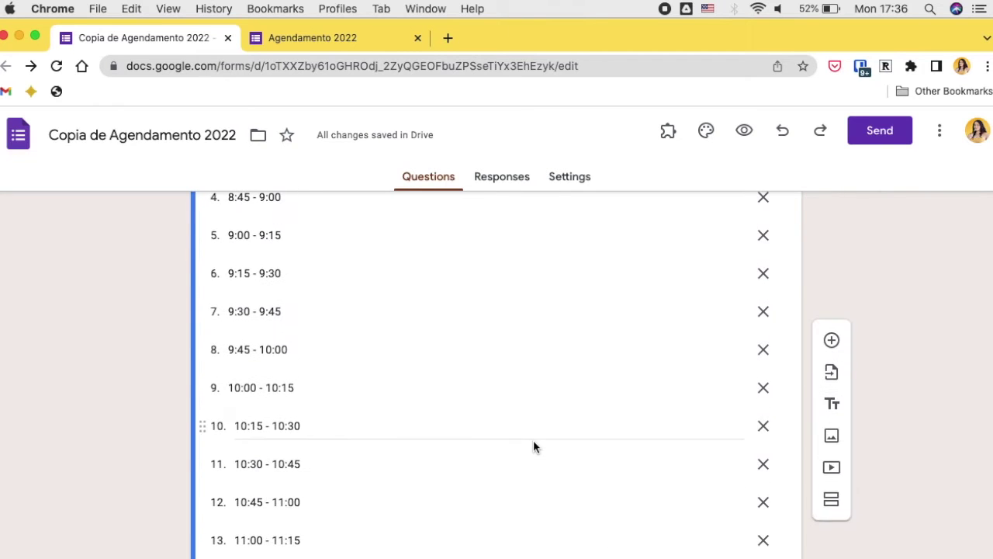
scroll(255, 268, up, 3)
scroll(255, 270, up, 1)
scroll(255, 269, down, 3)
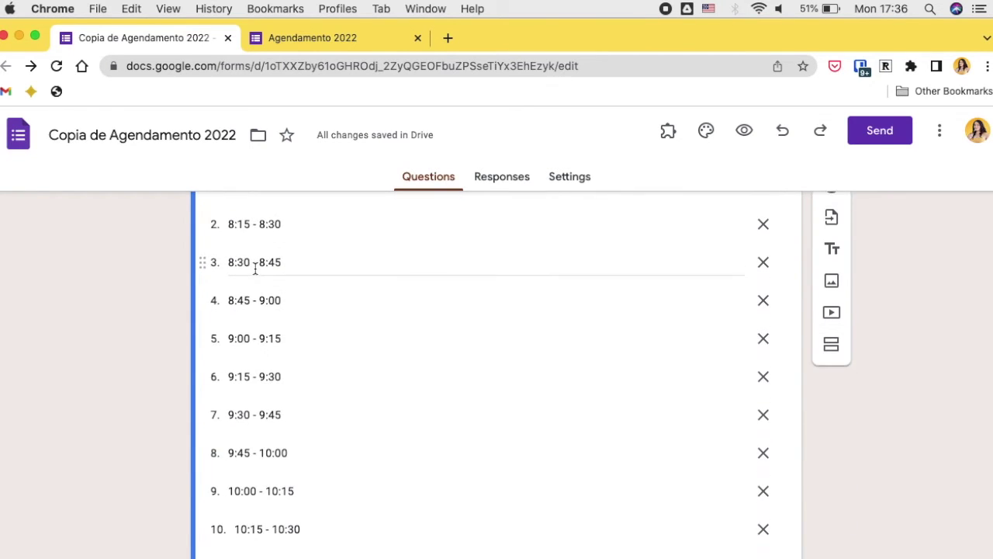
scroll(256, 269, down, 3)
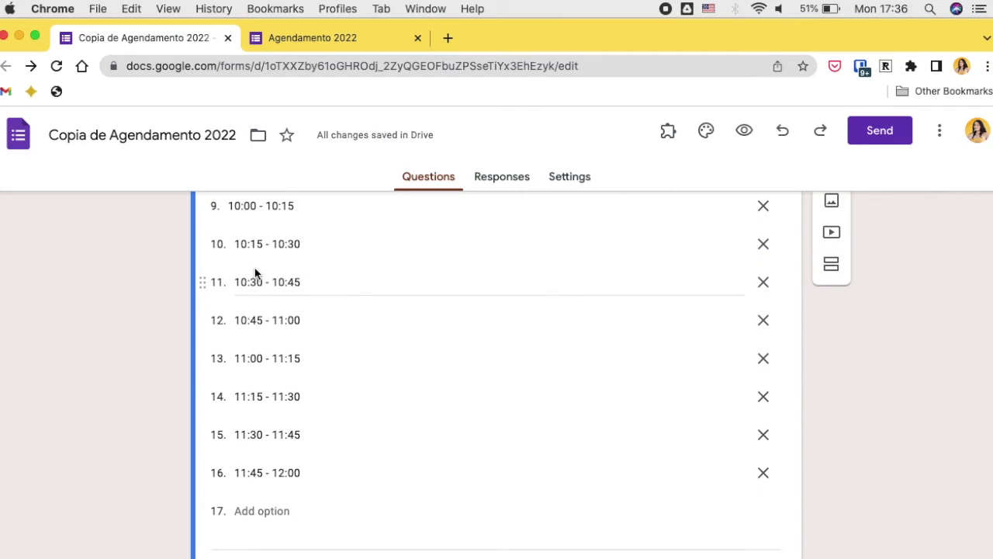
scroll(255, 271, up, 2)
scroll(255, 273, up, 1)
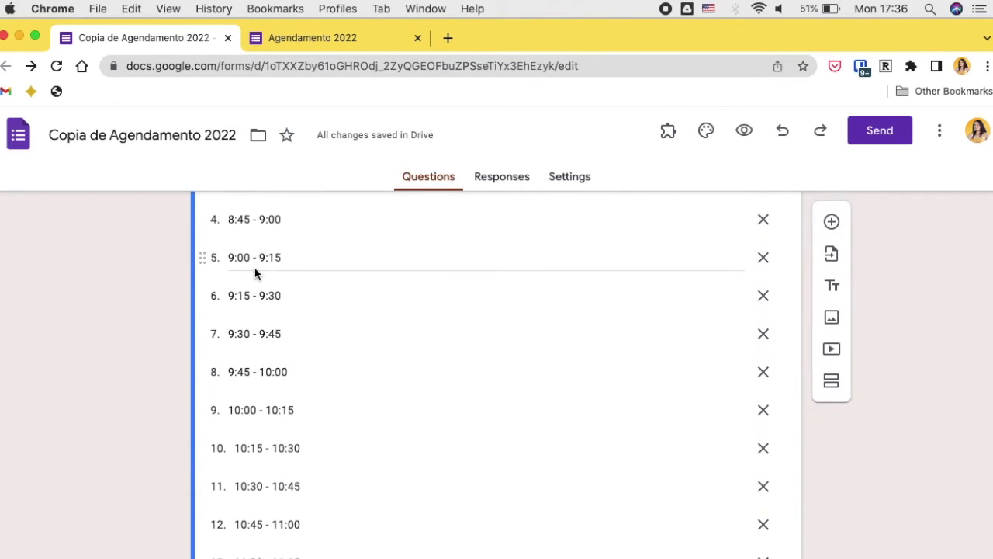
scroll(255, 273, up, 2)
scroll(255, 273, up, 3)
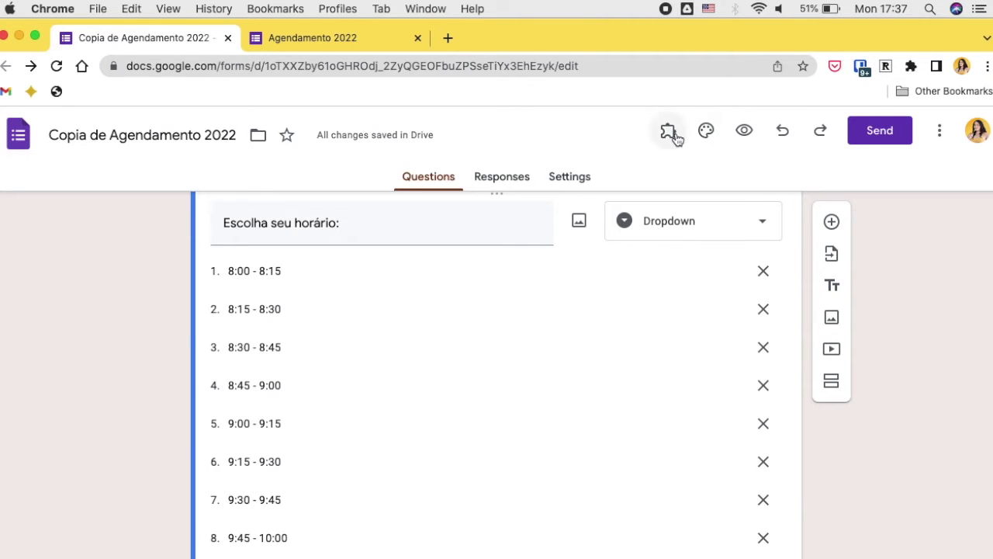
Step: Open the add-ons Marketplace for Forms and search it for Choice Eliminator Lite
click(938, 136)
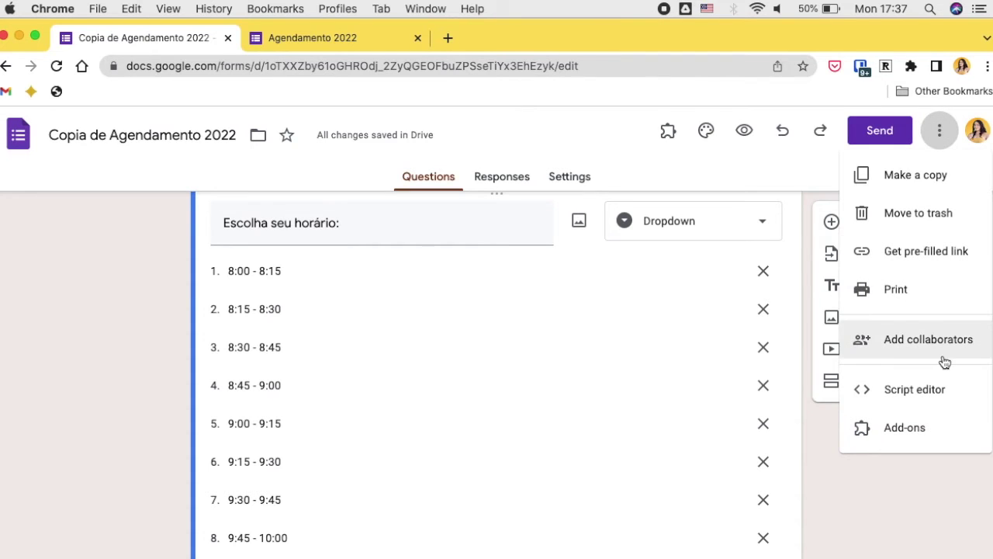
click(908, 427)
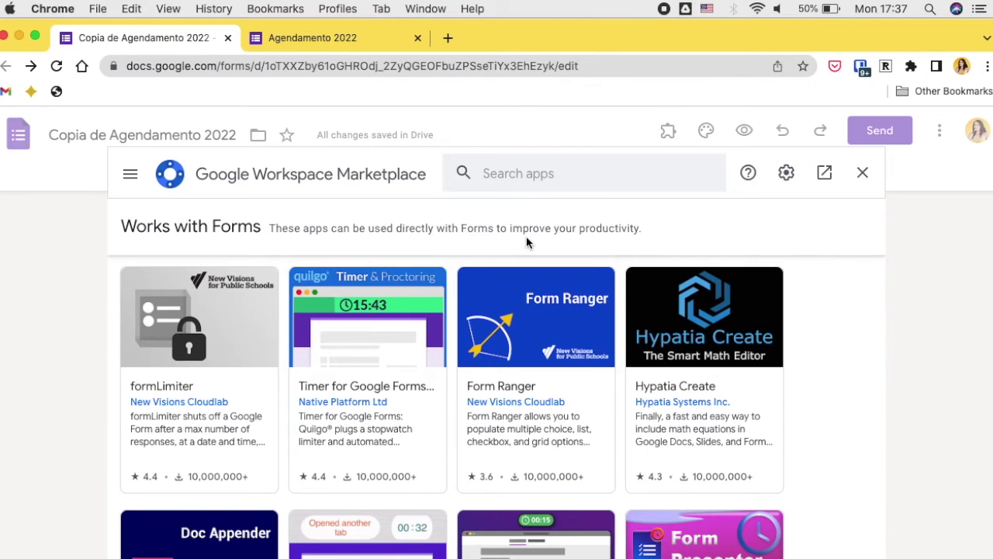
click(545, 179)
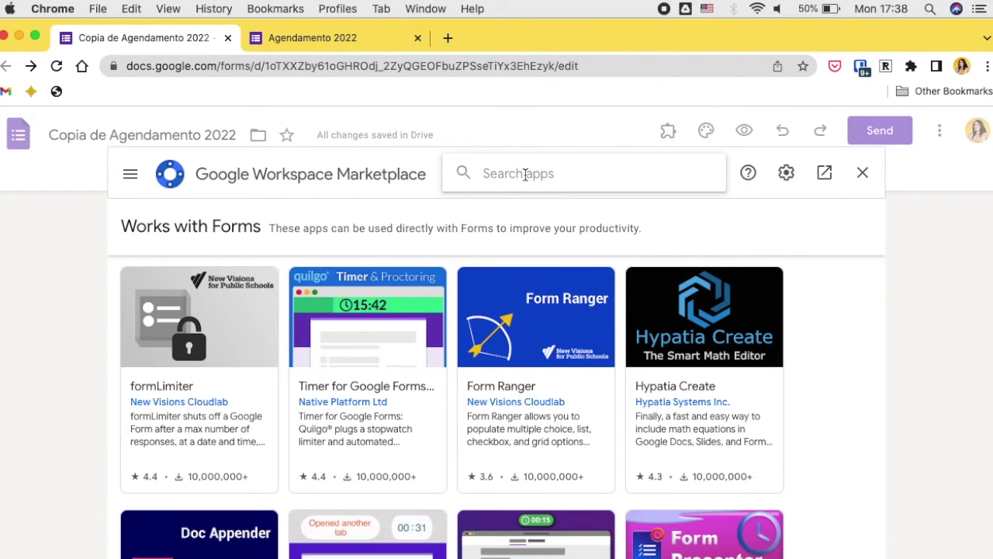
text(Choice eliminator)
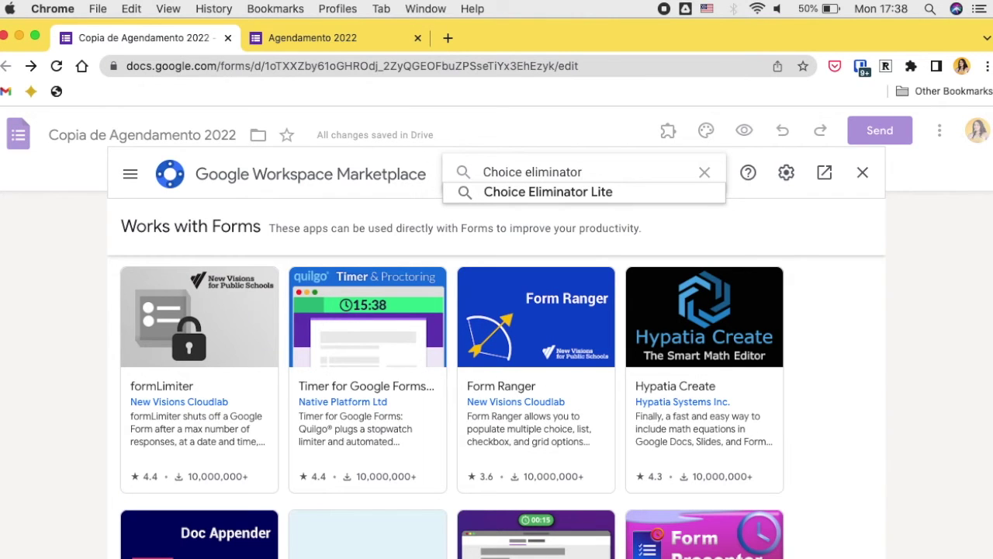
click(554, 191)
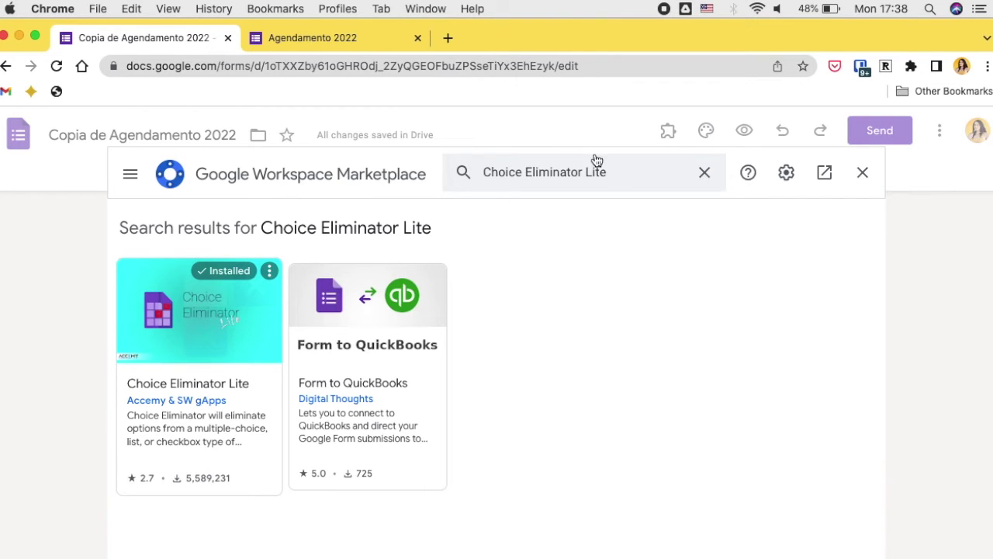
Step: Broaden the Marketplace search to "Choice Eliminator" and view the Choice Eliminator Lite page before closing the Marketplace
click(623, 163)
key(BackSpace)
key(BackSpace)
key(BackSpace)
key(BackSpace)
key(BackSpace)
key(Return)
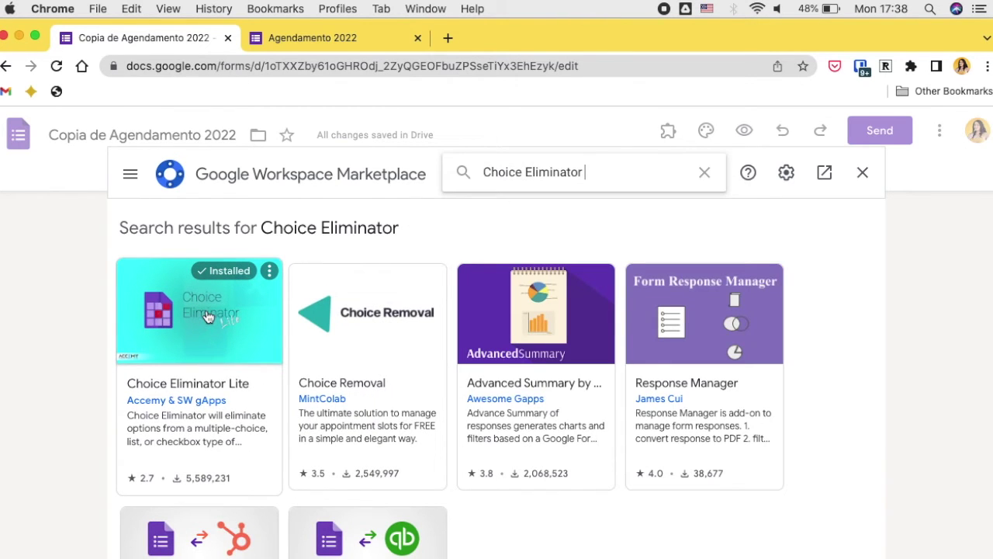
click(207, 314)
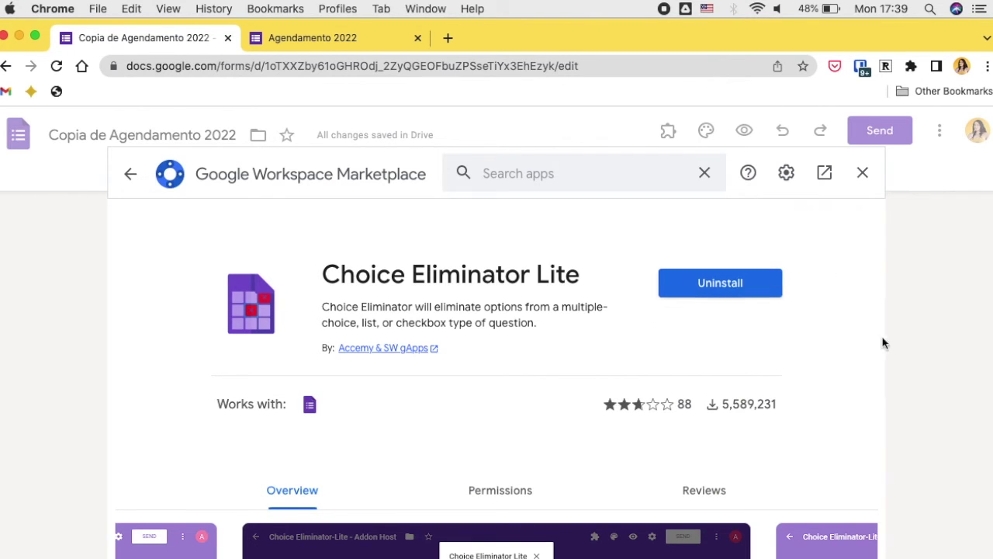
click(863, 172)
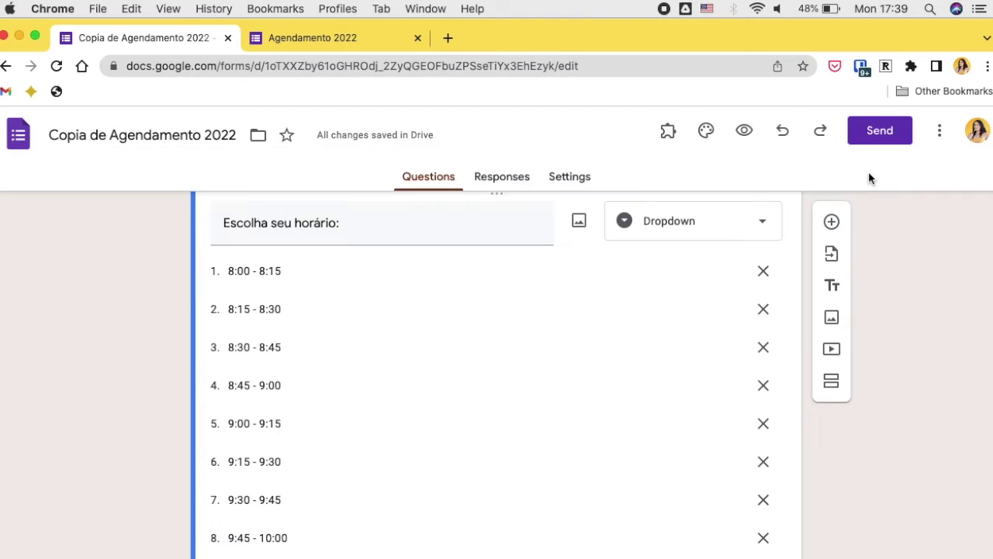
Step: Open the configuration of the Choice Eliminator Lite add-on and dismiss the author's note
click(672, 136)
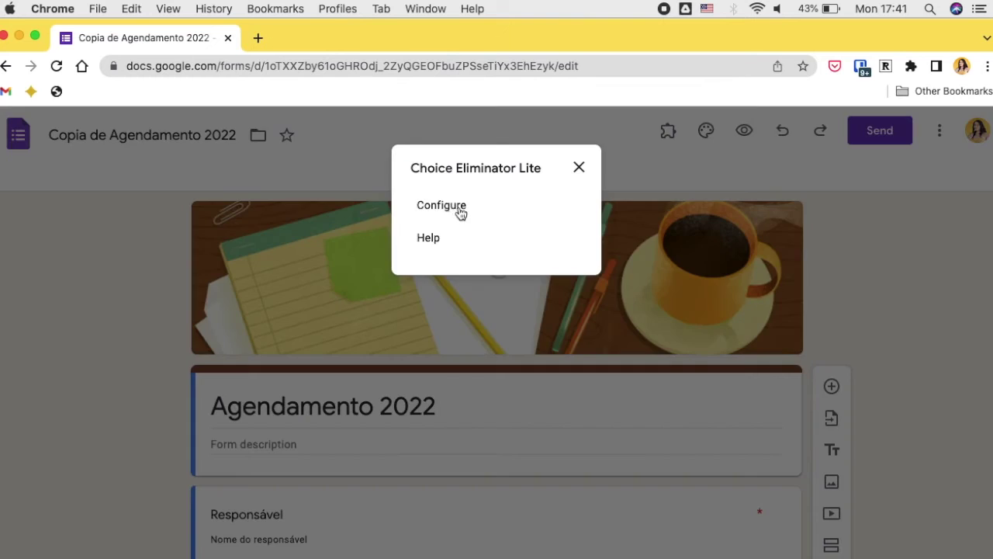
click(450, 208)
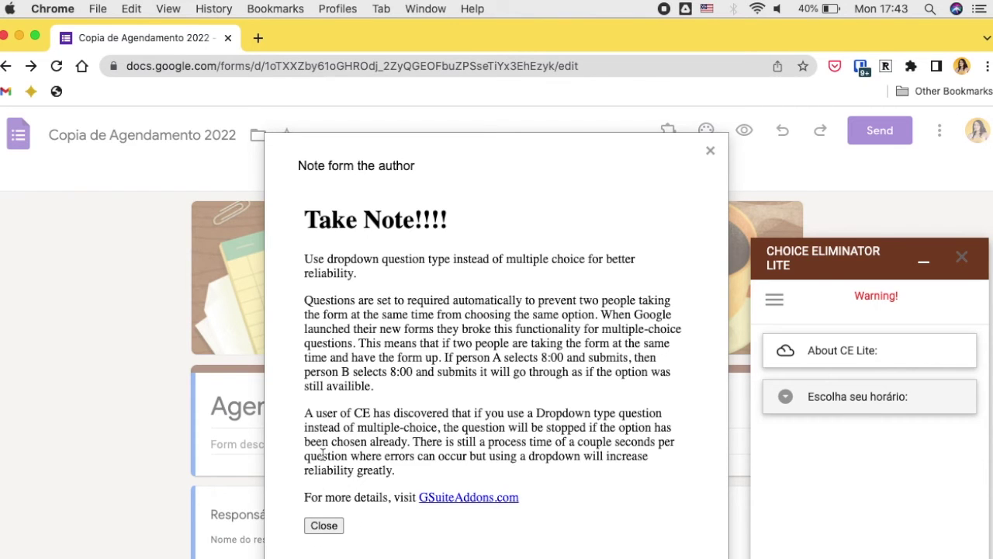
click(324, 526)
Step: Set the question type of "Escolha seu horário:" to Dropdown
scroll(426, 473, down, 10)
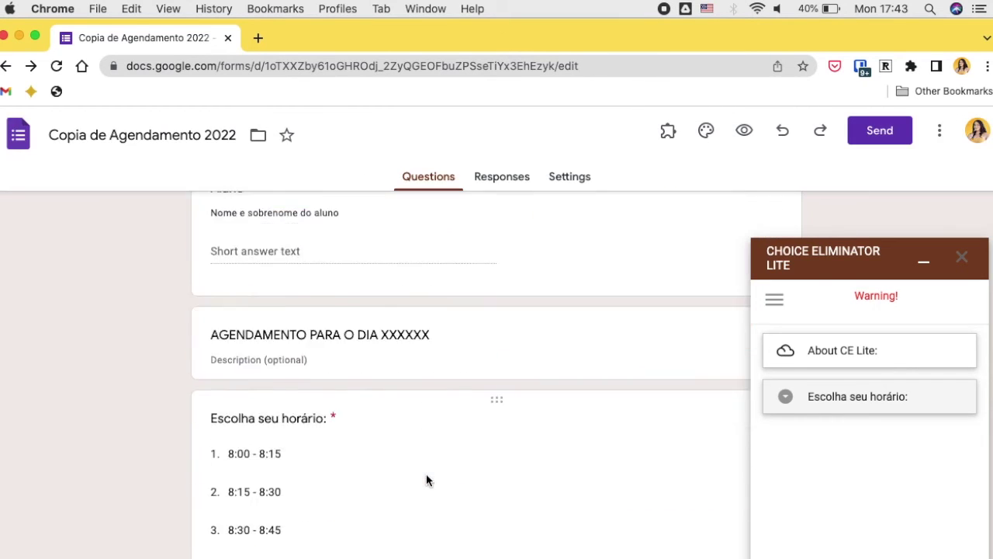
scroll(433, 309, up, 1)
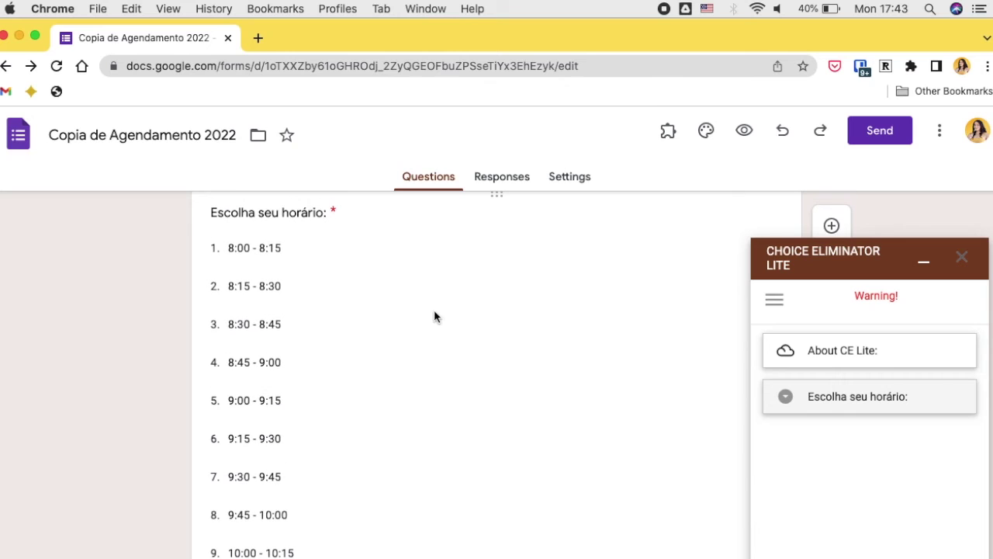
click(693, 213)
click(700, 225)
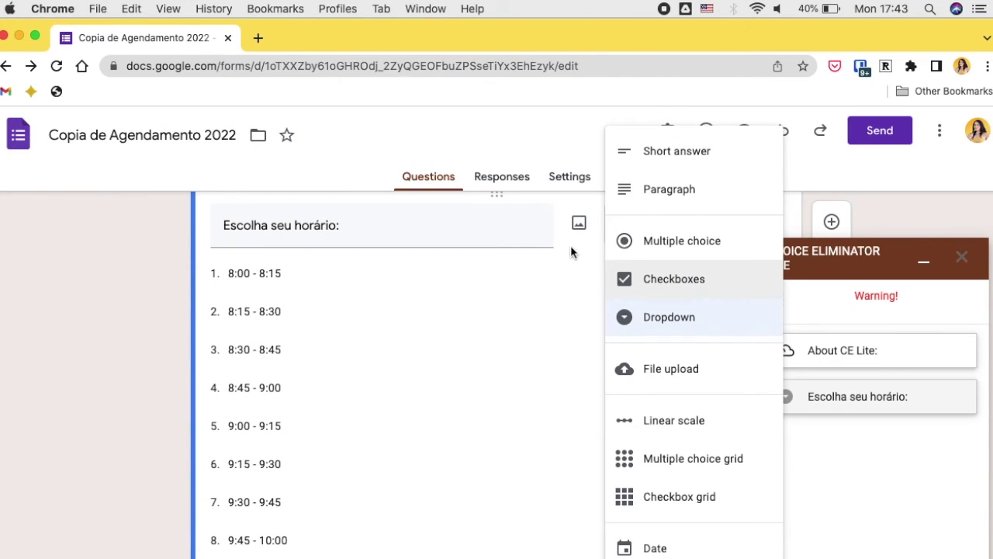
click(652, 319)
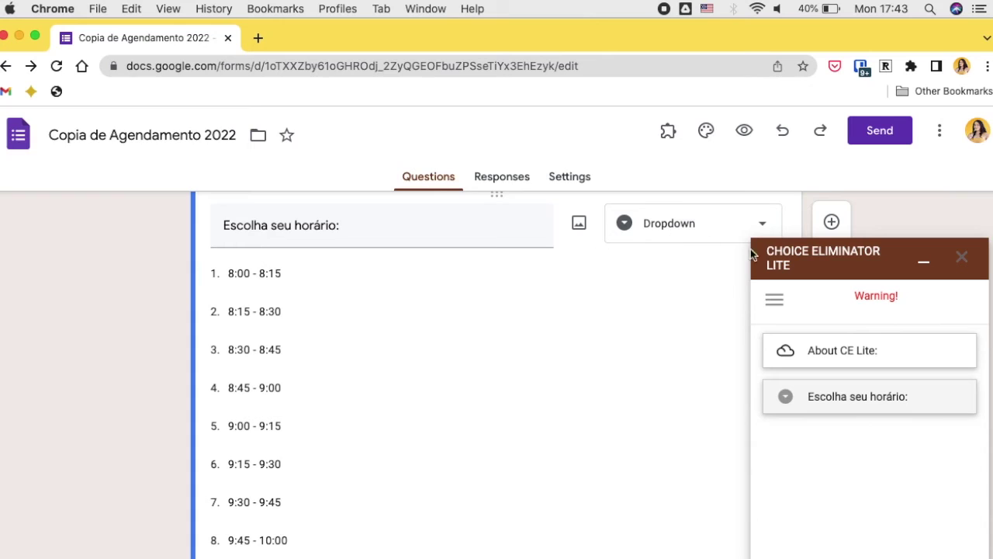
Step: Enable Eliminate Choices for the "Escolha seu horário:" question in Choice Eliminator Lite and close the add-on
click(786, 397)
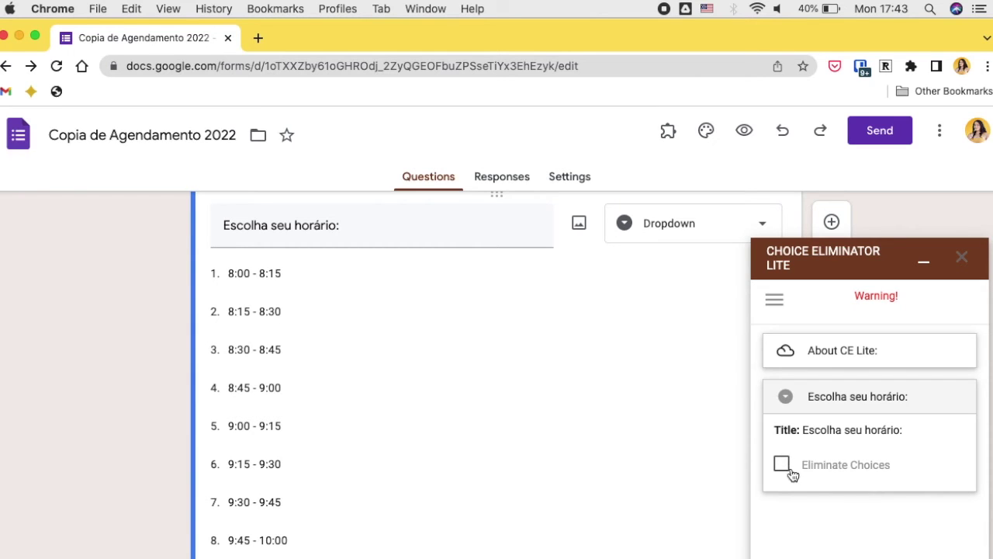
click(332, 226)
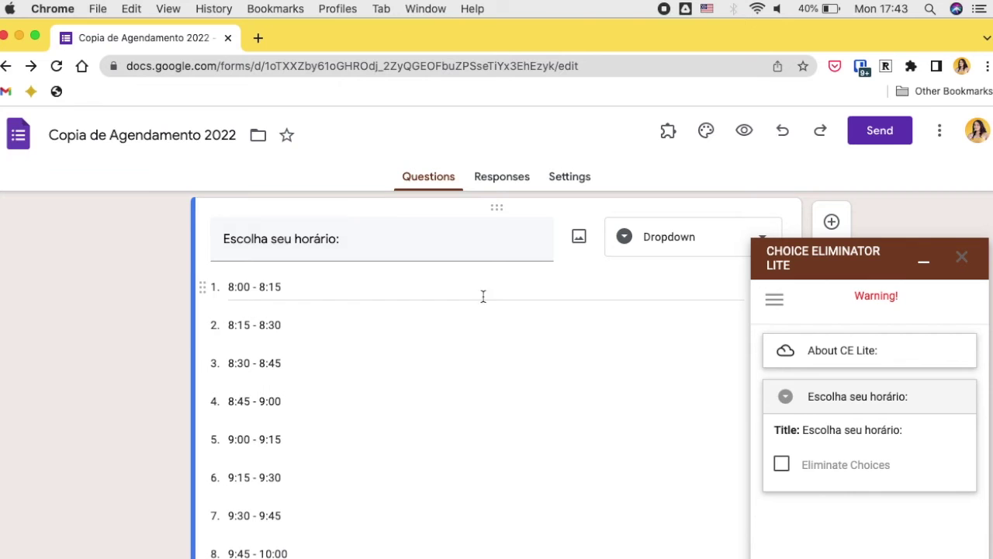
scroll(562, 338, down, 5)
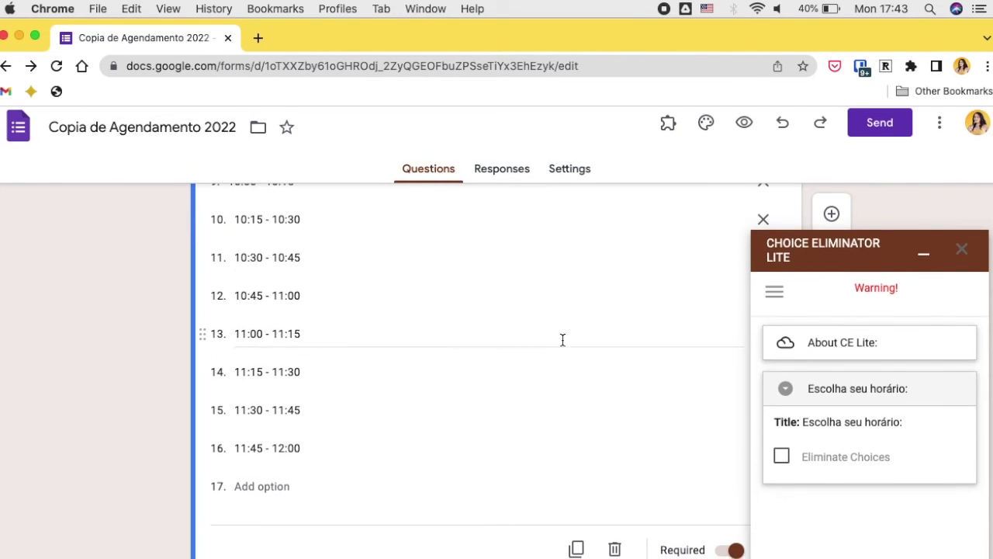
scroll(562, 339, up, 5)
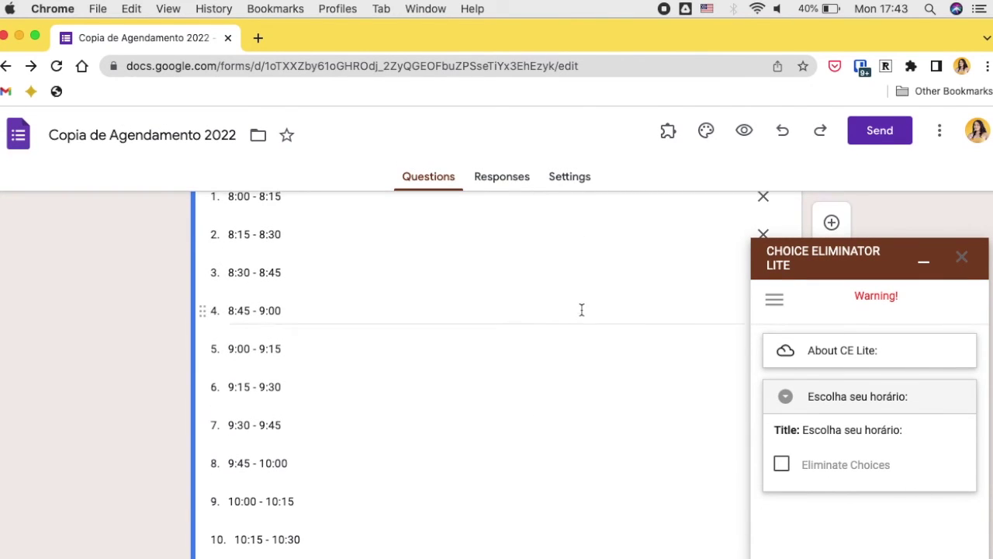
scroll(582, 309, up, 2)
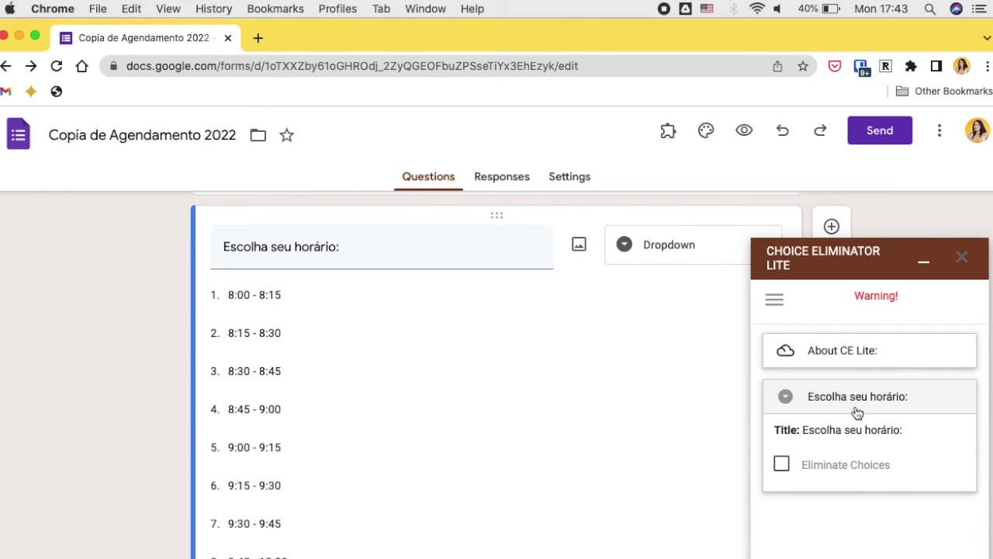
click(781, 465)
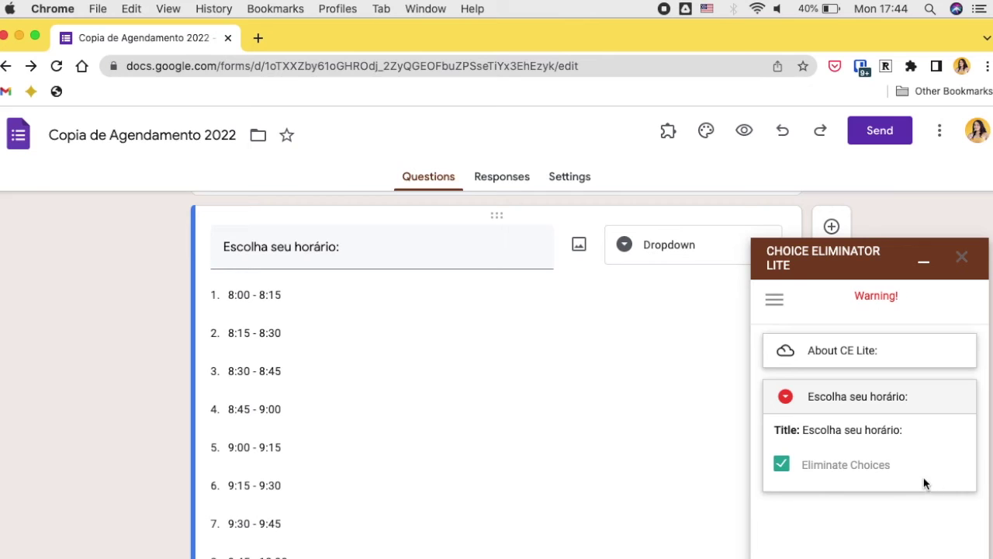
click(962, 258)
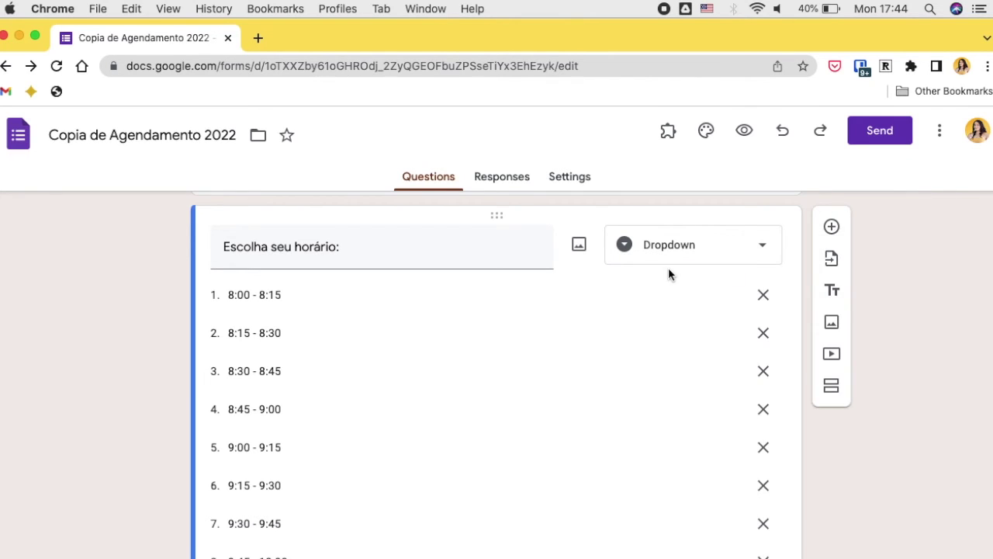
Step: Preview the form and submit a test response with "Teste" as both names and the 8:00 - 8:15 slot, closing the preview
scroll(668, 267, down, 4)
scroll(628, 314, up, 5)
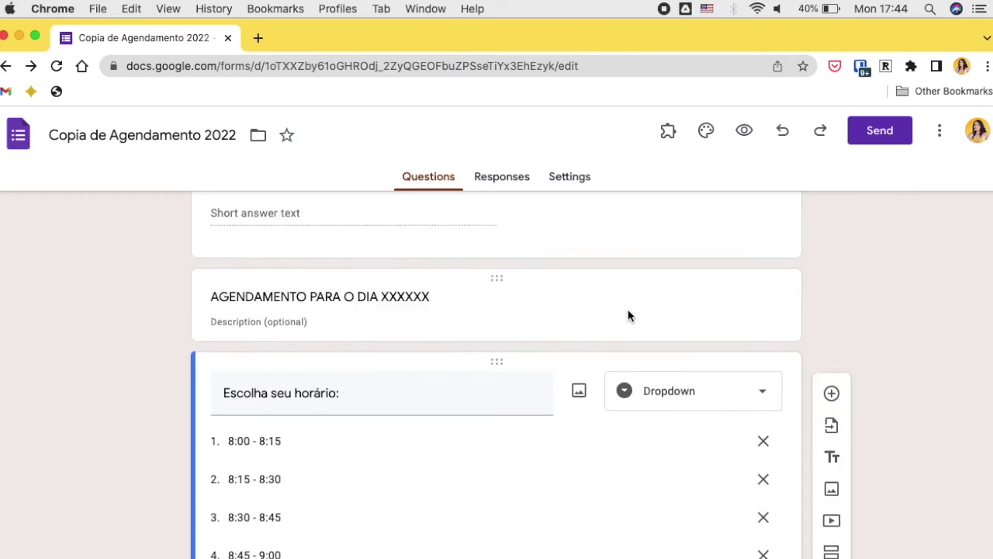
scroll(629, 314, up, 1)
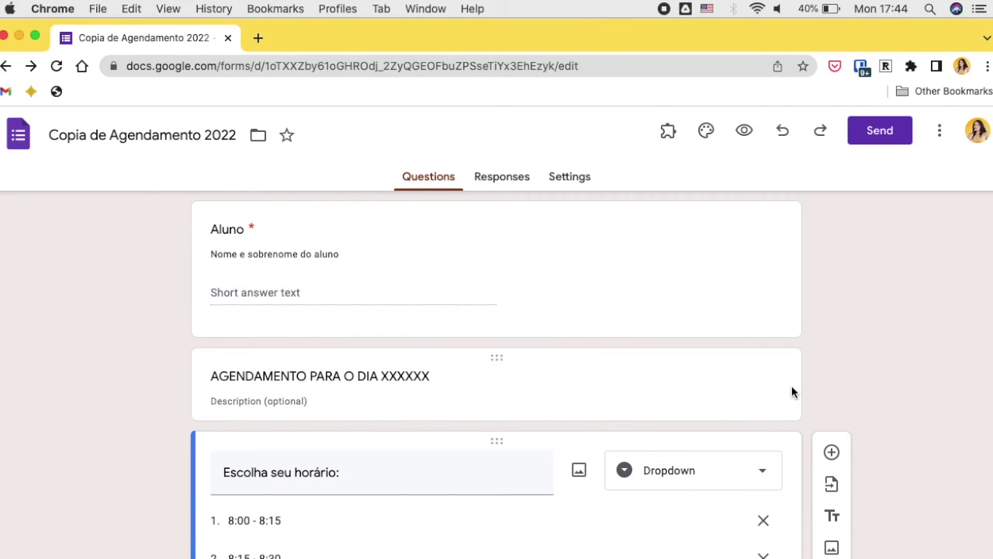
click(743, 134)
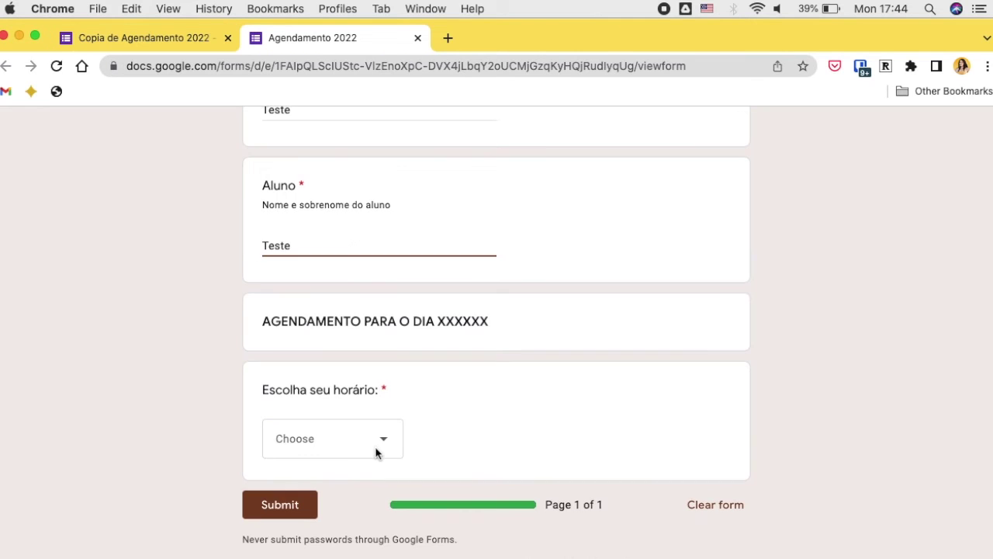
click(357, 452)
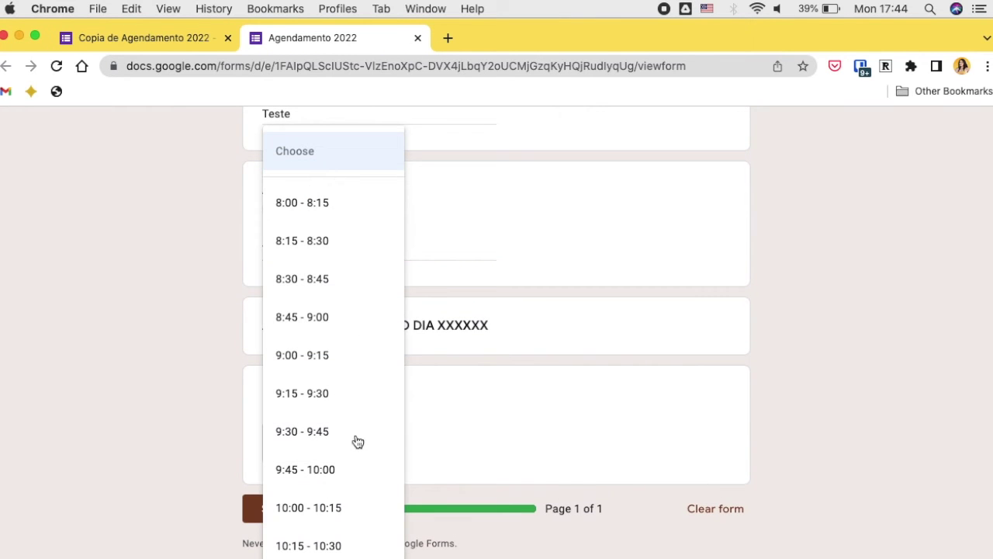
click(337, 208)
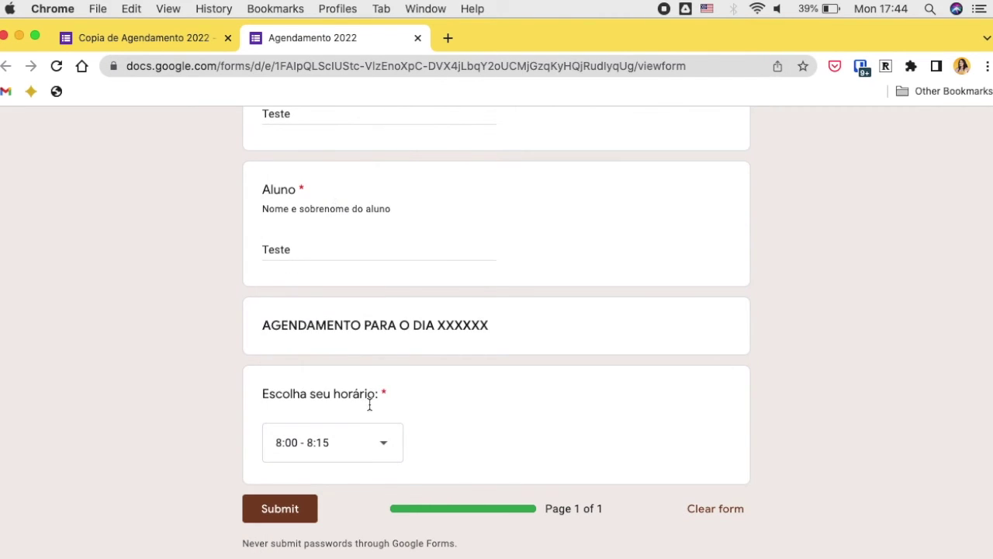
click(278, 509)
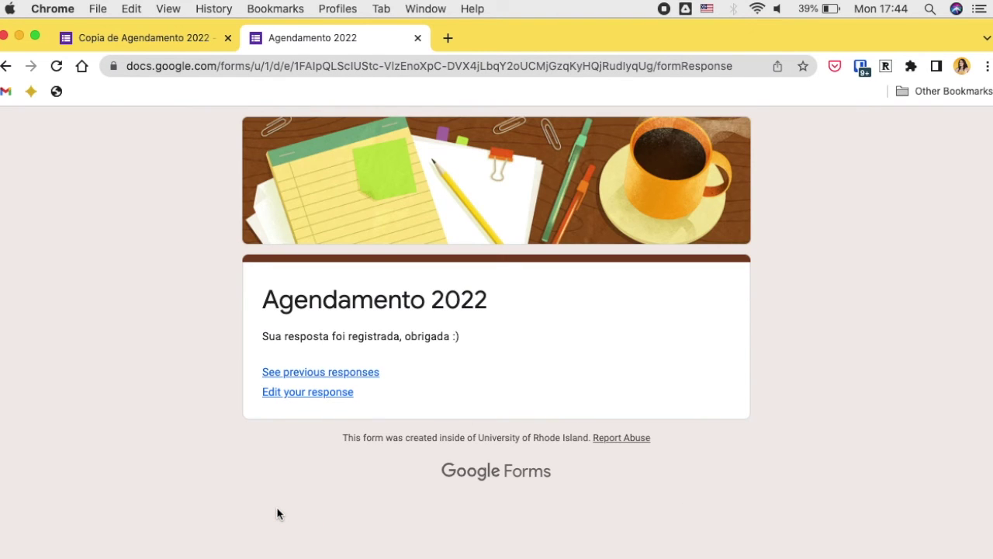
click(417, 37)
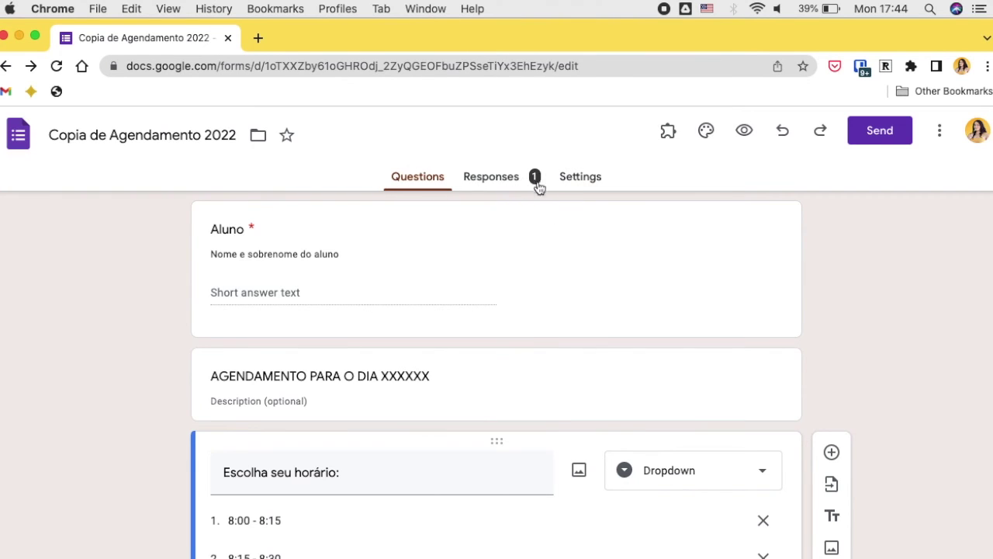
Step: Open a new preview of the form and choose the 10:30 - 10:45 slot under "Escolha seu horário:"
scroll(548, 220, up, 5)
click(744, 130)
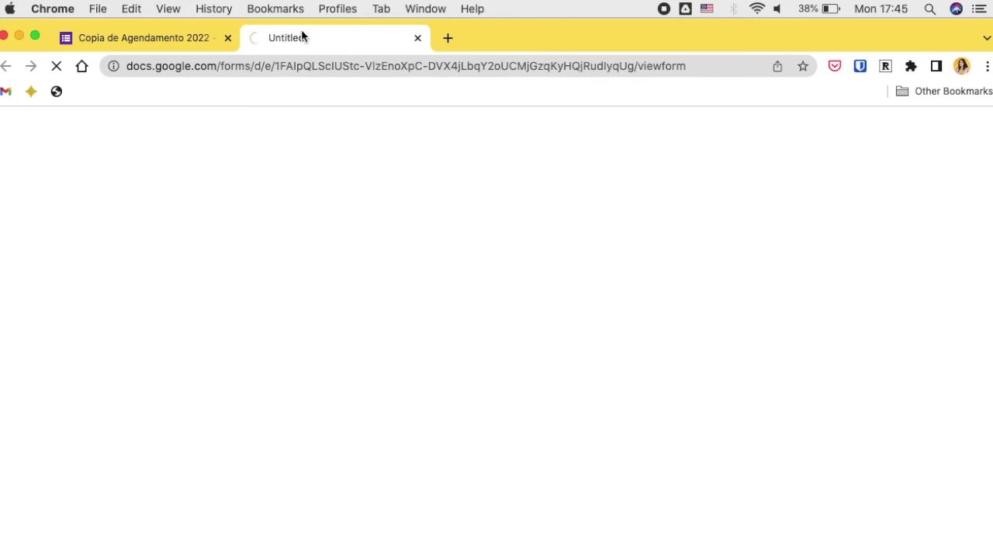
scroll(343, 444, down, 10)
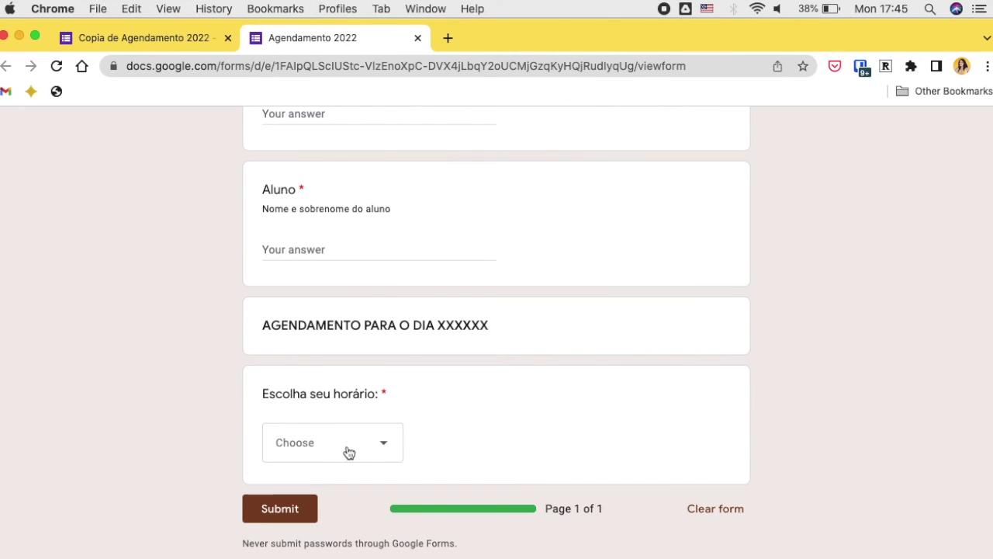
click(349, 453)
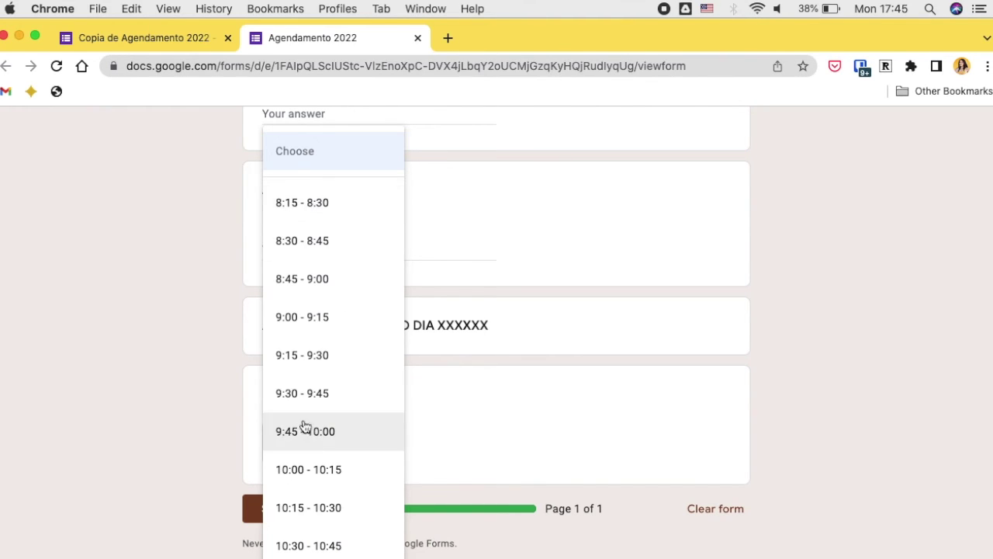
scroll(295, 507, down, 3)
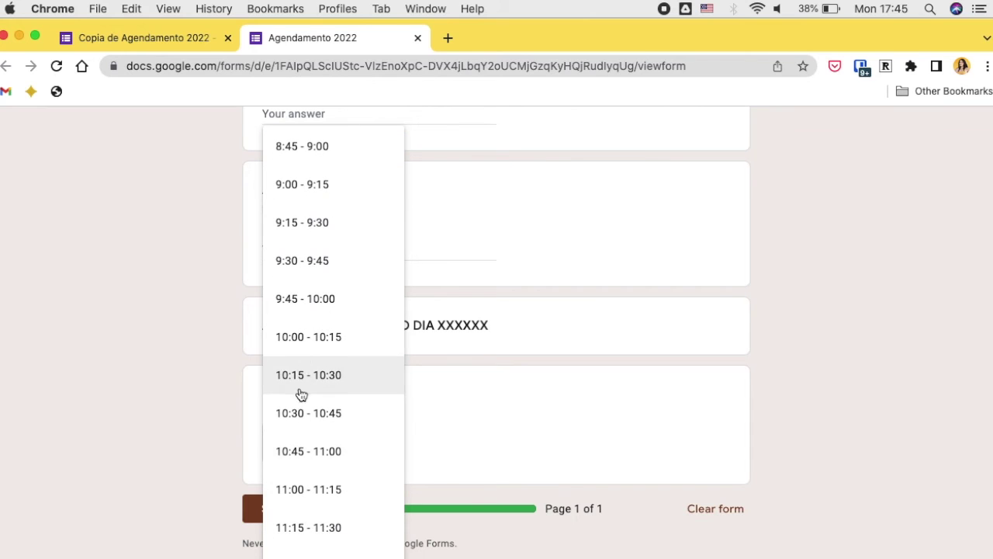
click(330, 421)
Step: Fill in Responsável and Aluno with "Teste 2", submit the response and close the preview
scroll(377, 243, up, 1)
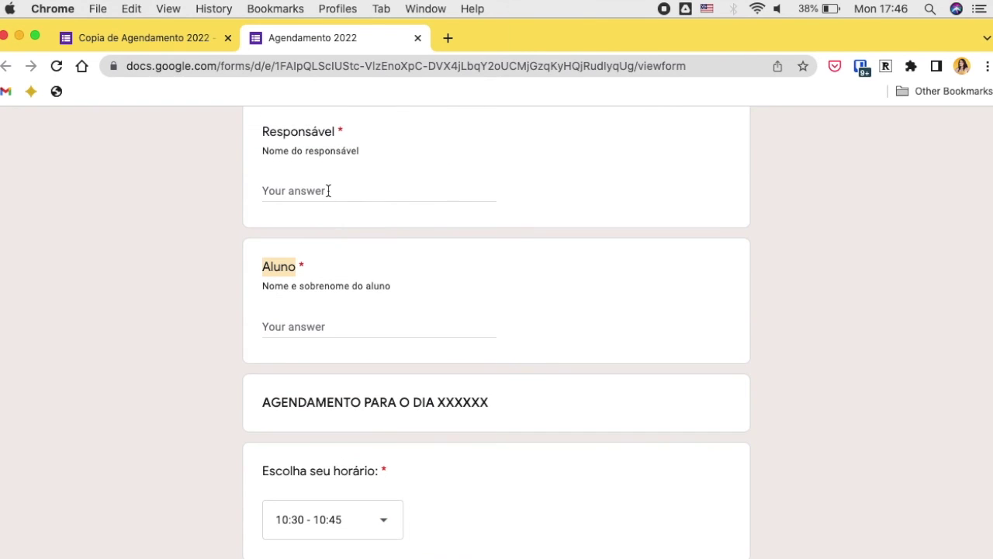
click(329, 191)
text(Teste 2)
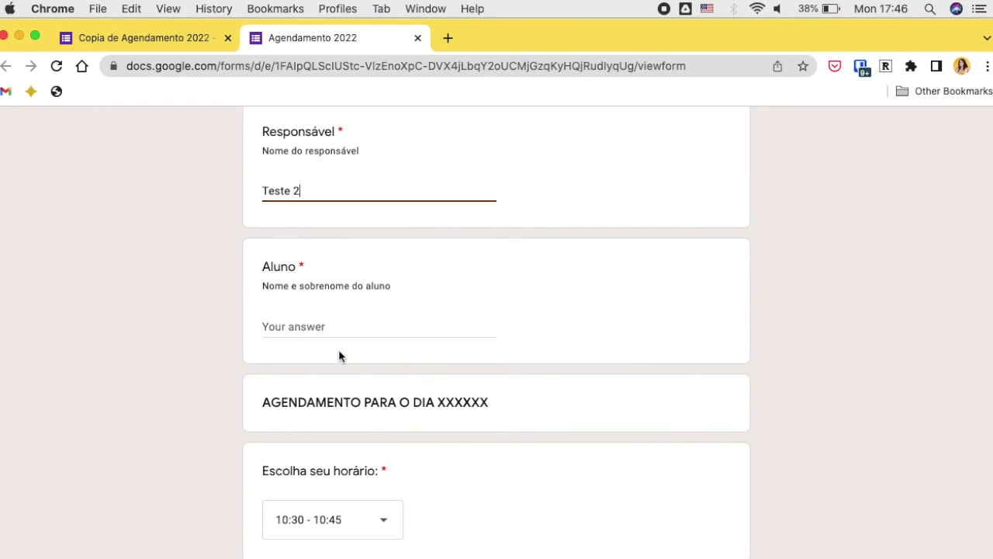
click(337, 332)
text(Teste 2)
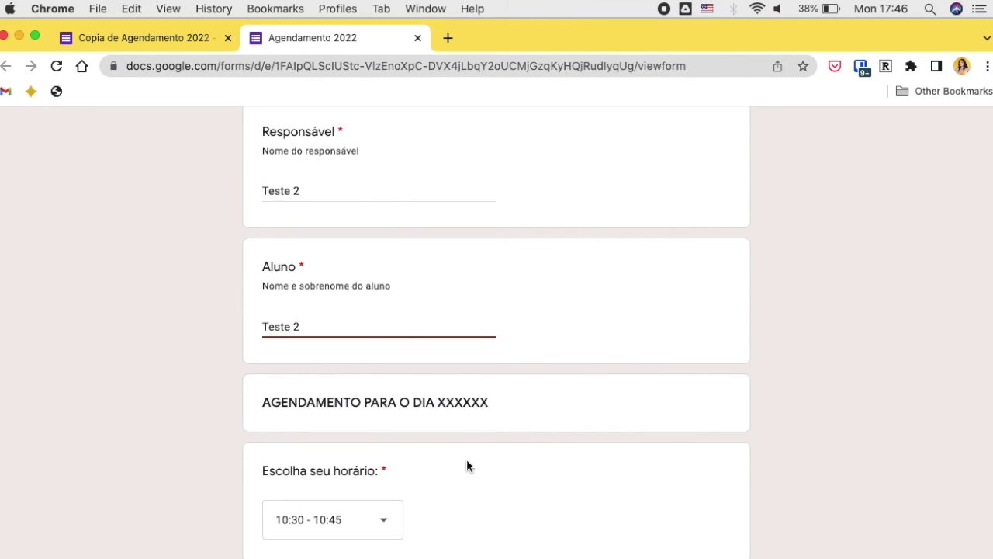
scroll(466, 464, down, 1)
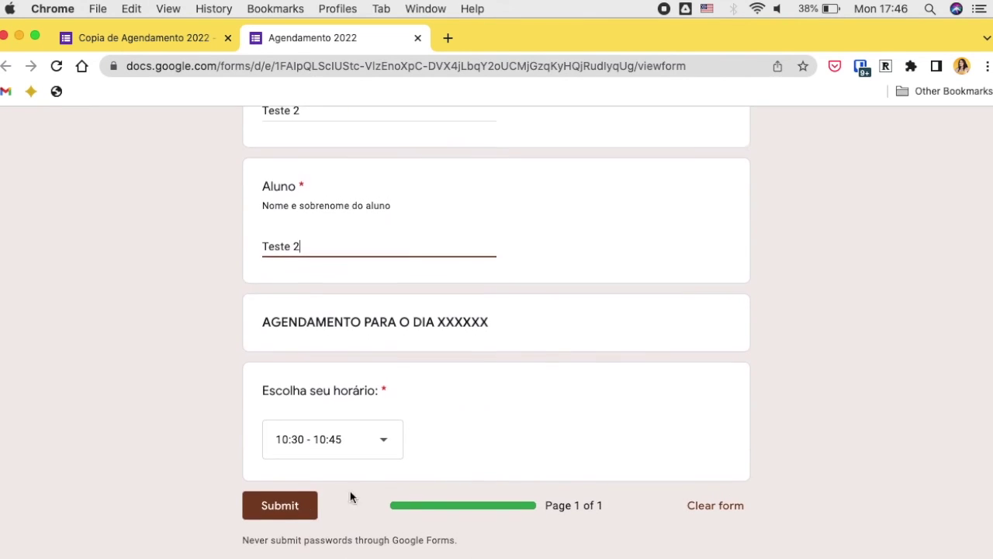
click(274, 506)
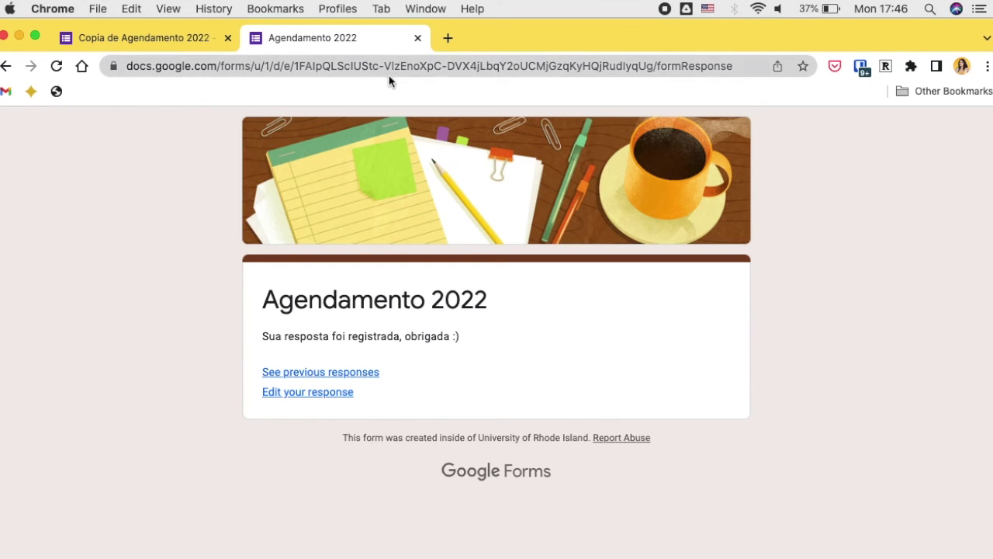
click(417, 37)
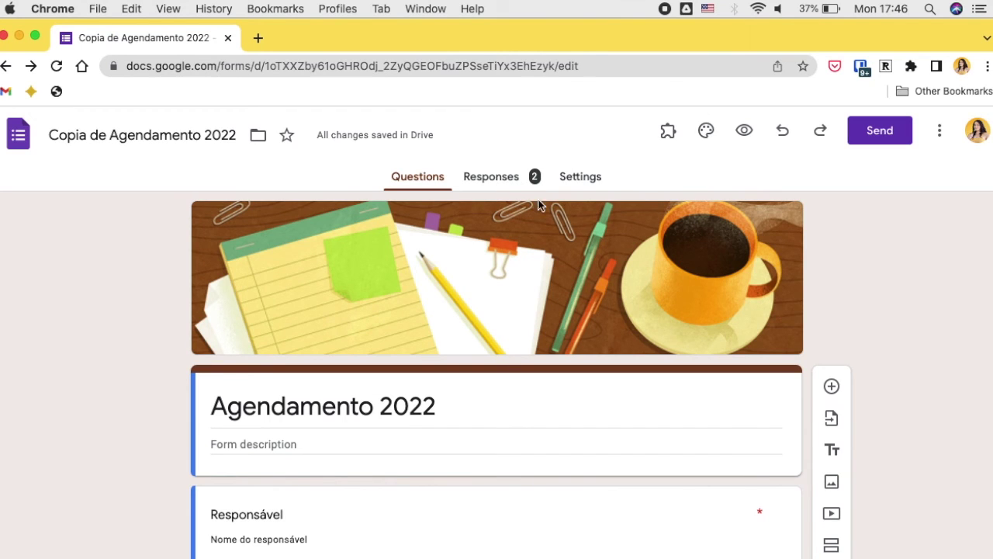
Step: Preview the form again and examine which time slots are still offered under "Escolha seu horário:"
click(745, 132)
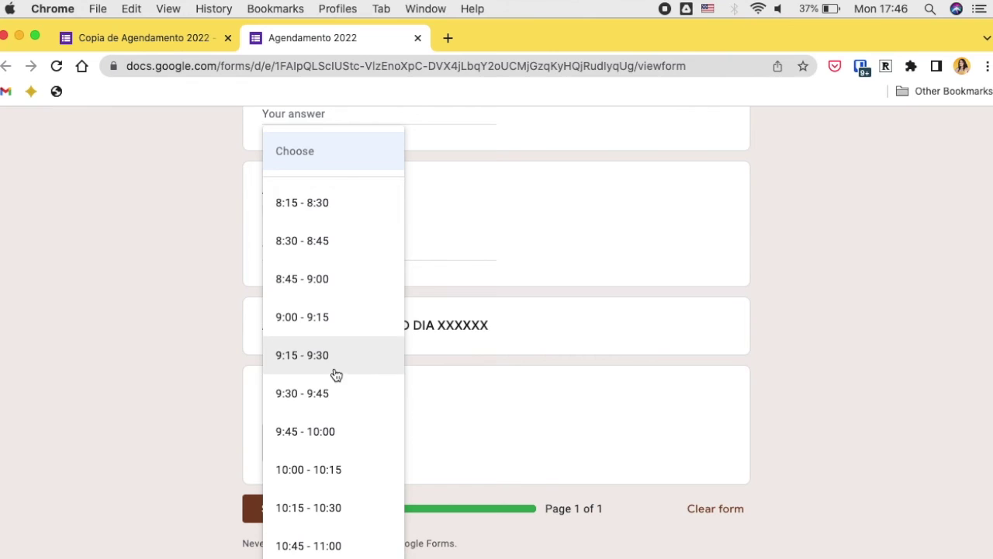
scroll(337, 373, down, 2)
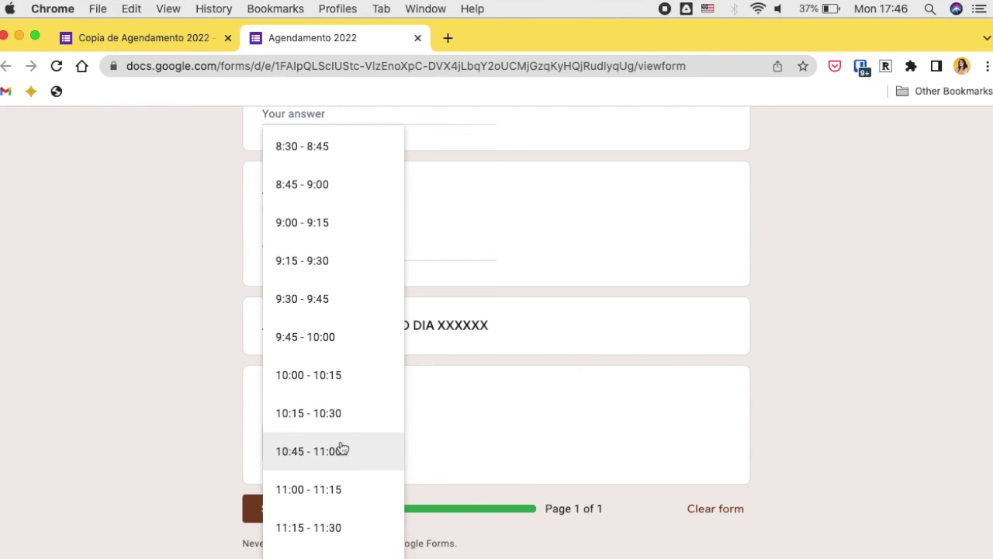
click(555, 436)
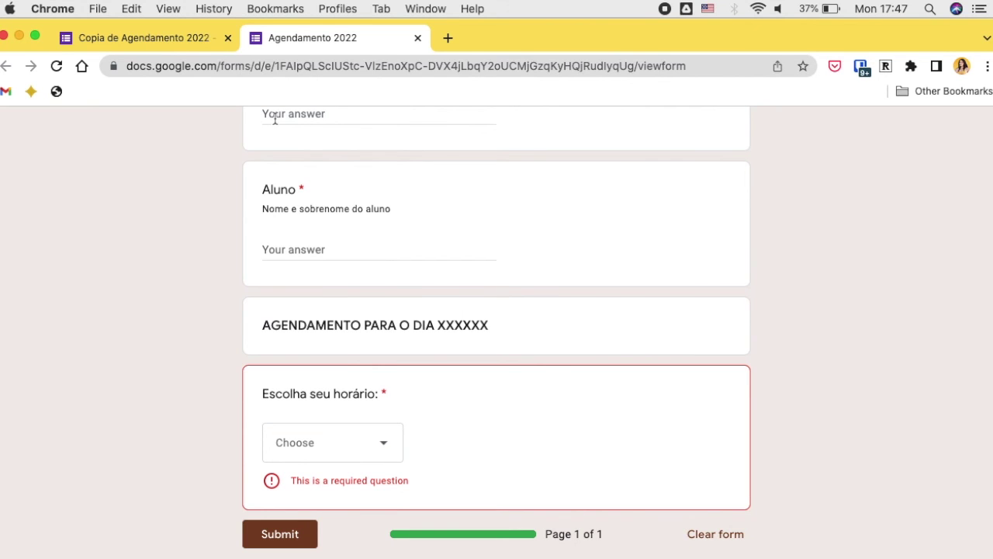
Step: Return to the form editor and examine the time slot options listed in the "Escolha seu horário:" question
click(170, 36)
scroll(365, 349, down, 3)
scroll(374, 413, down, 6)
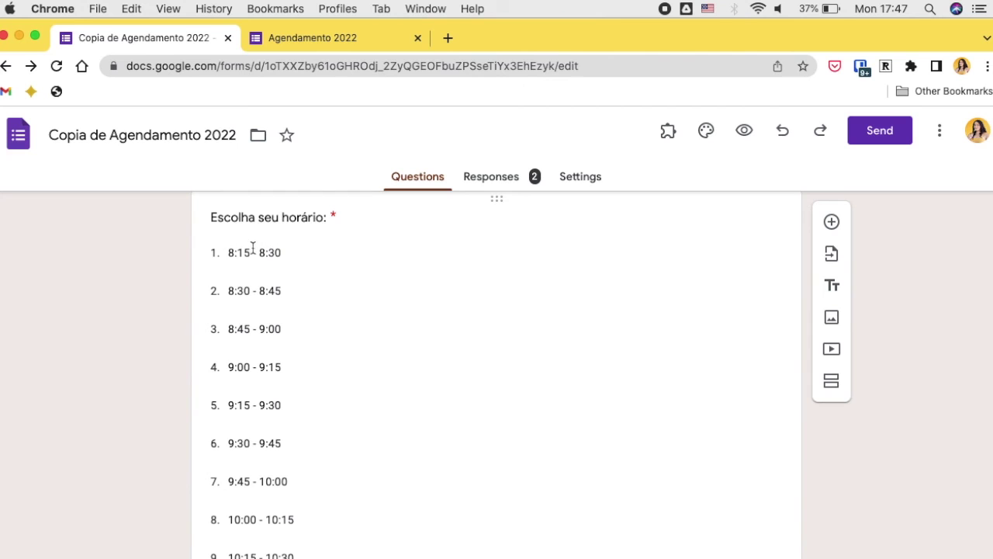
scroll(257, 313, down, 5)
scroll(257, 310, up, 2)
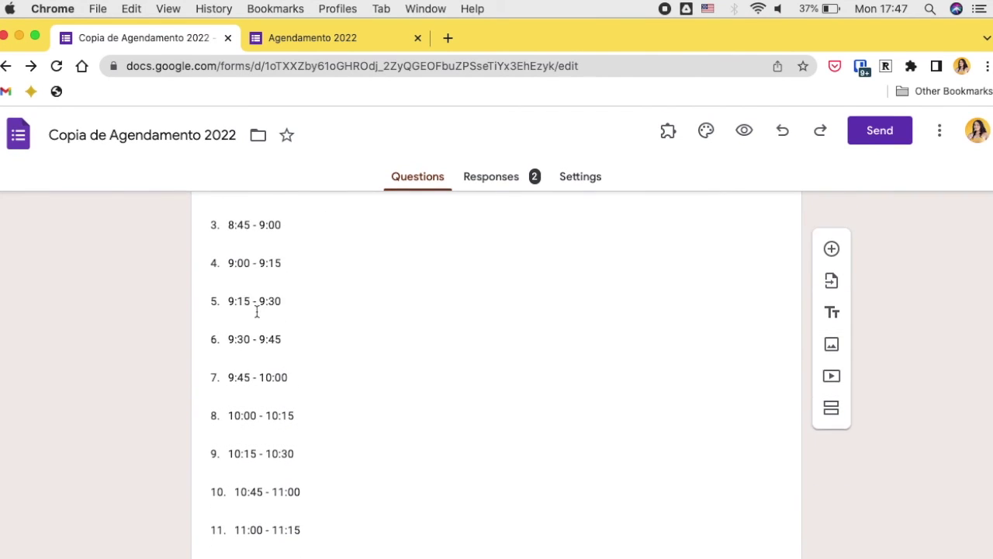
scroll(256, 315, up, 3)
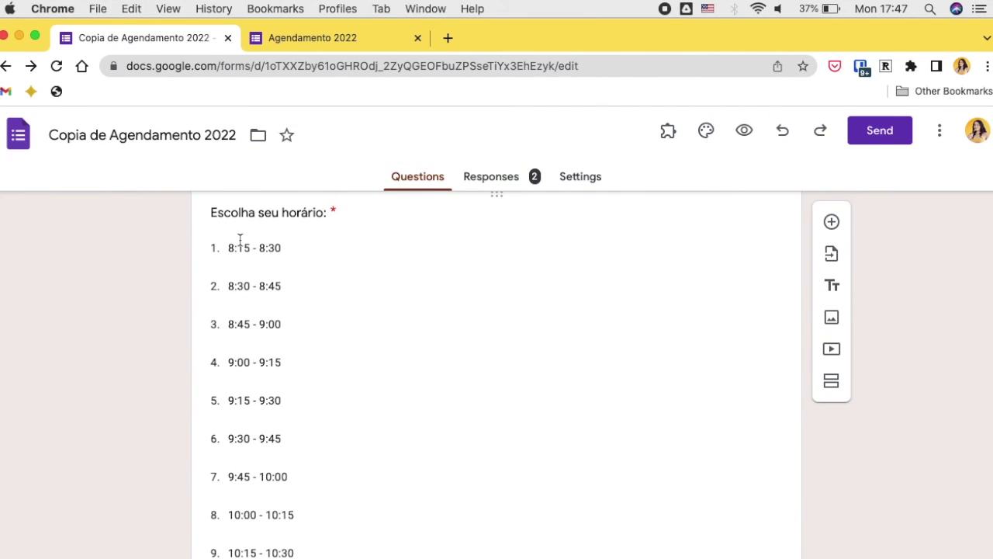
scroll(271, 452, down, 3)
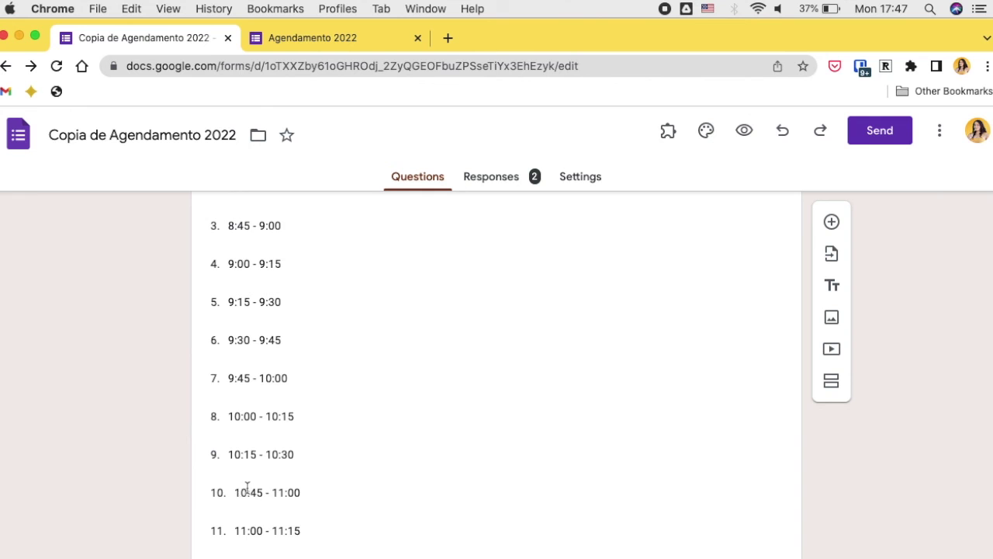
scroll(311, 438, down, 2)
scroll(311, 442, up, 15)
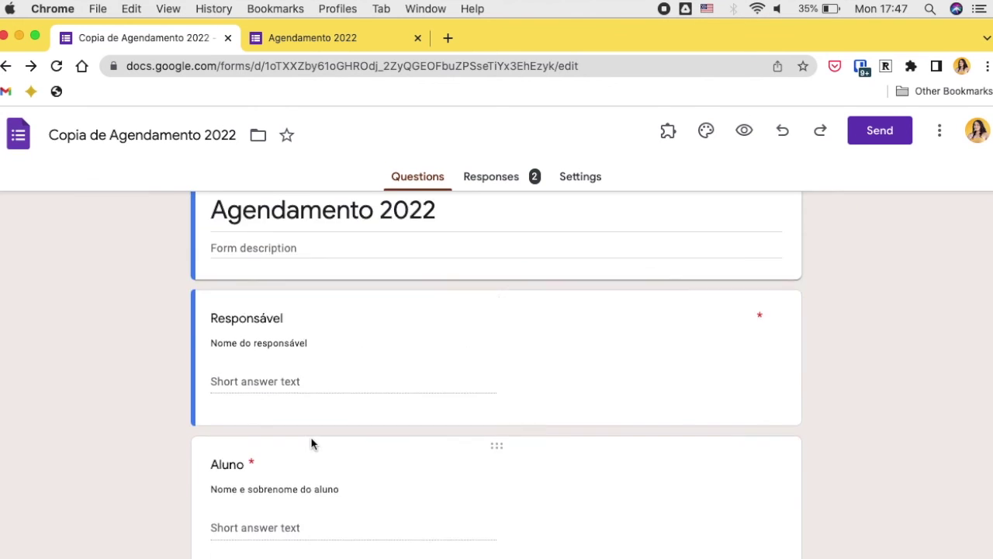
scroll(311, 442, down, 15)
scroll(311, 442, up, 15)
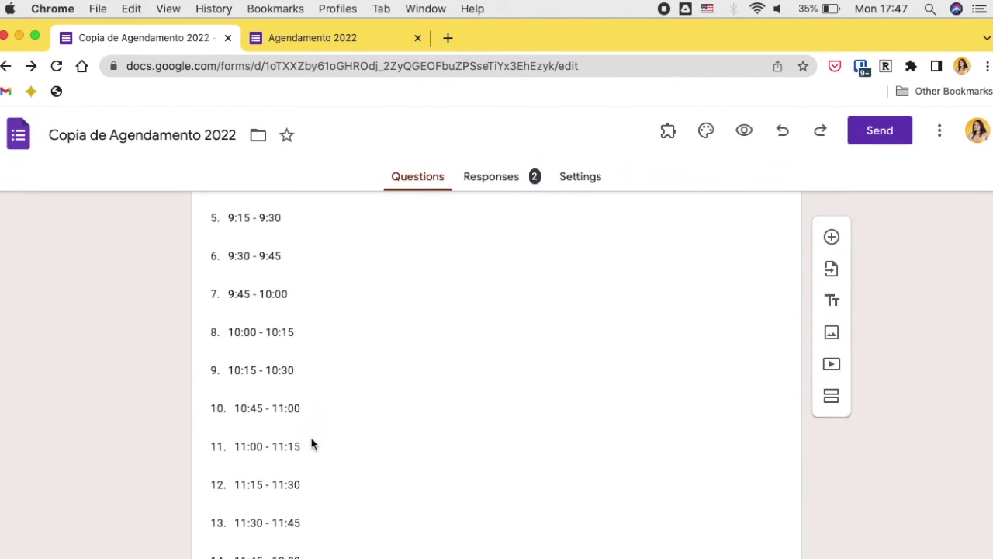
scroll(311, 439, down, 8)
scroll(312, 438, down, 5)
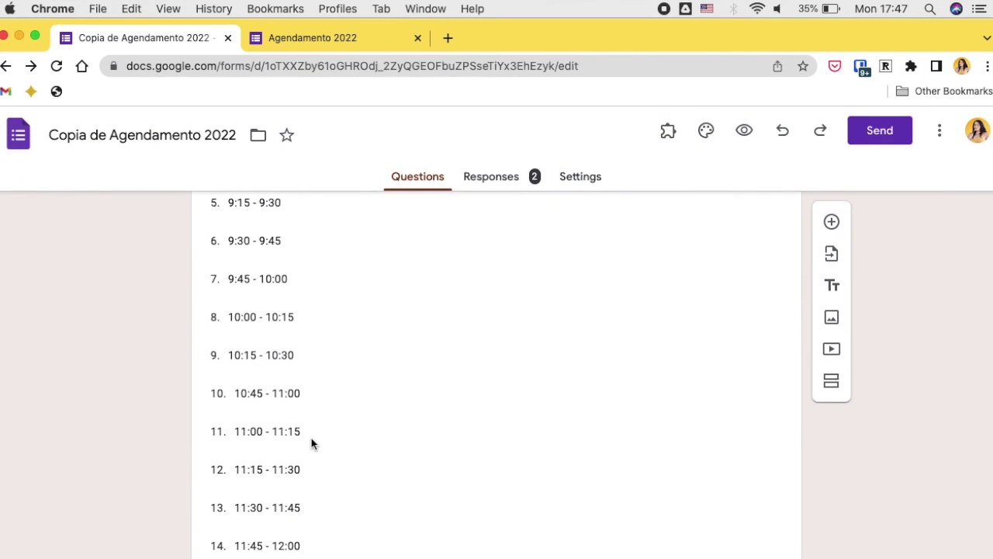